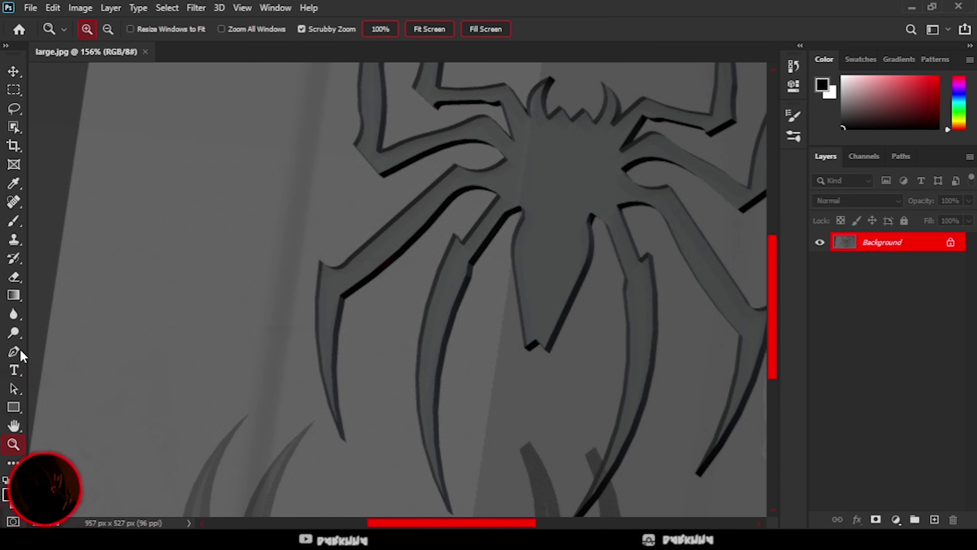
Step: Trace the lower-left claw outline with the Pen tool and turn the path into a selection
left_click(14, 351)
left_click(322, 265)
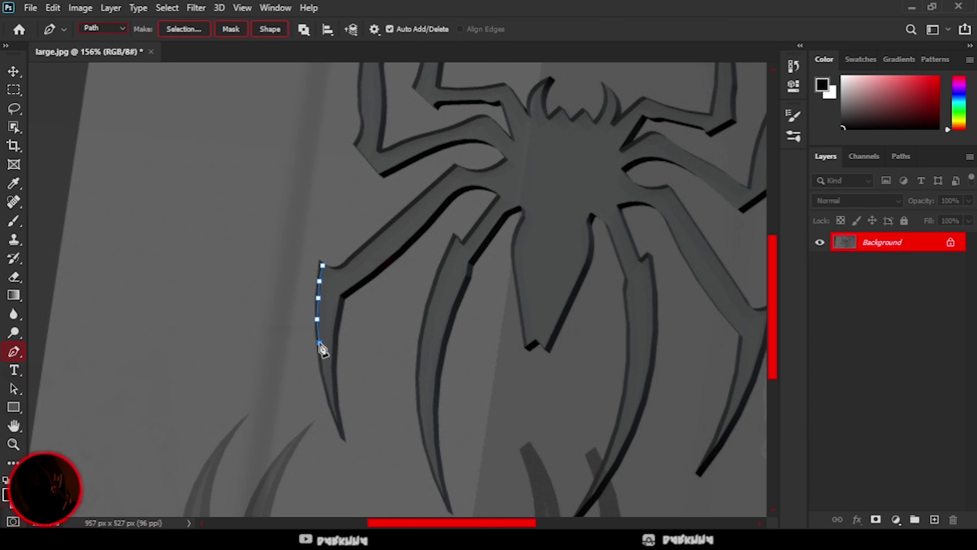
left_click_drag(325, 362, 388, 395)
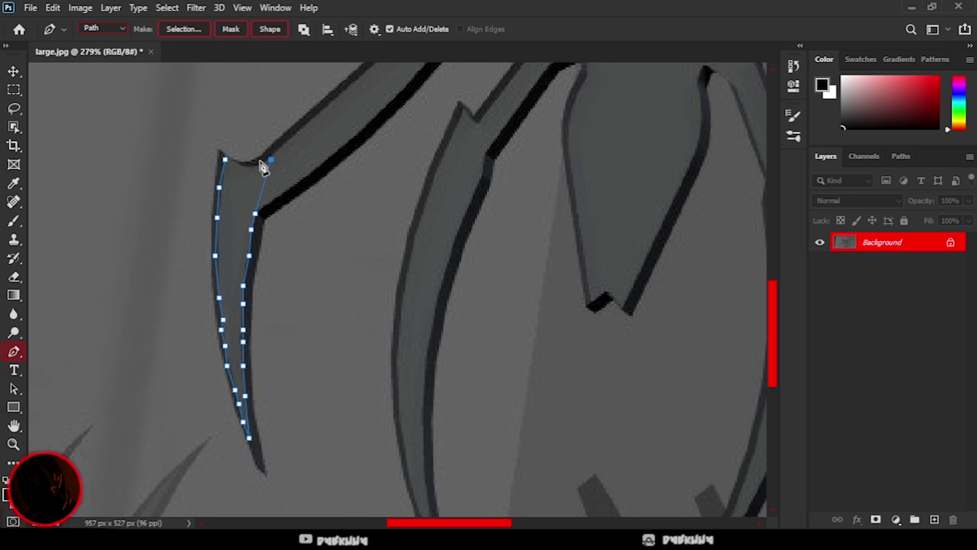
right_click(227, 191)
left_click(273, 253)
left_click(561, 129)
Step: Add a Solid Color fill layer over the claw selection in a red-orange hue
left_click(895, 519)
left_click_drag(510, 298, 510, 327)
left_click(412, 283)
left_click_drag(412, 284, 486, 161)
left_click_drag(513, 285, 515, 328)
key("Return")
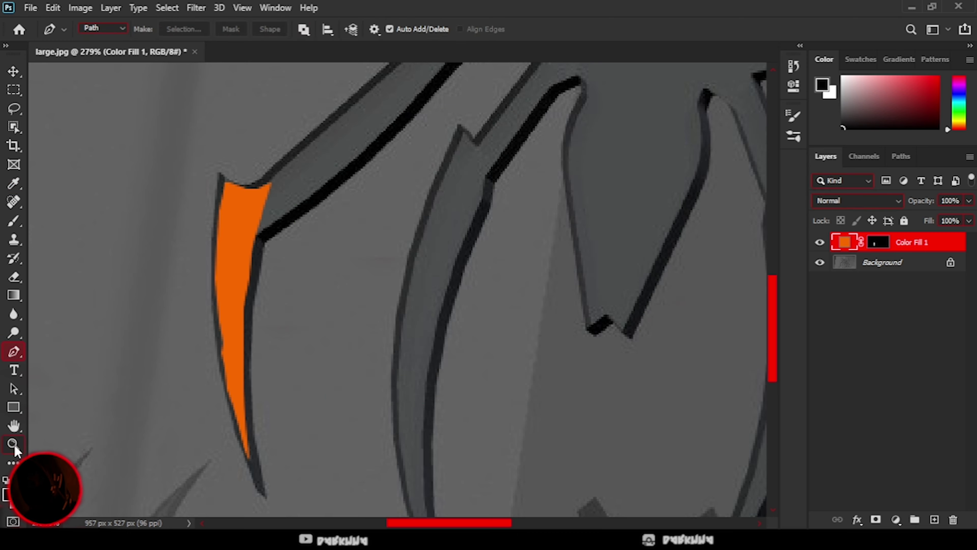
key("z")
scroll(519, 277, "down", 5)
scroll(649, 310, "up", 5)
Step: Enable Inner Glow and Outer Glow on Color Fill 1, with the outer glow colour ff6c00
double_click(909, 252)
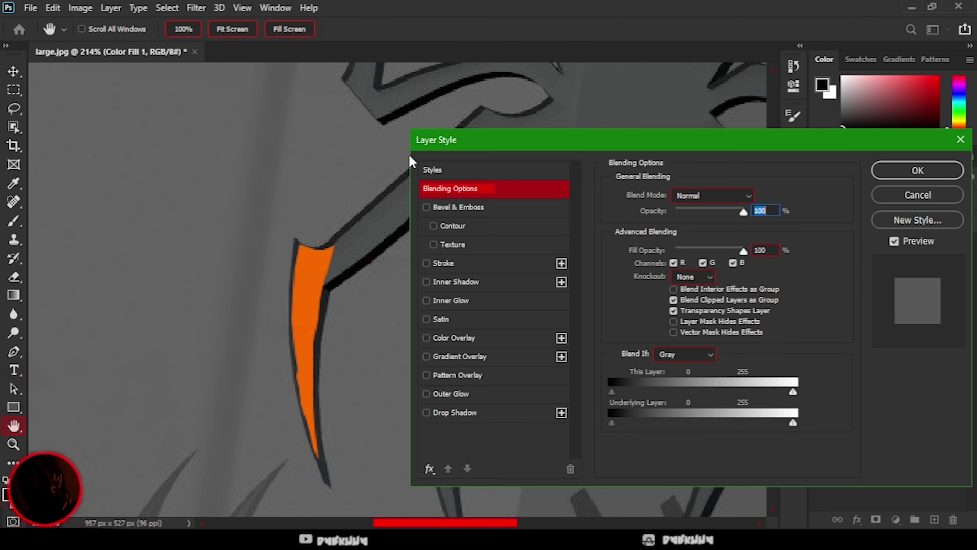
left_click(450, 300)
left_click(446, 394)
left_click(646, 246)
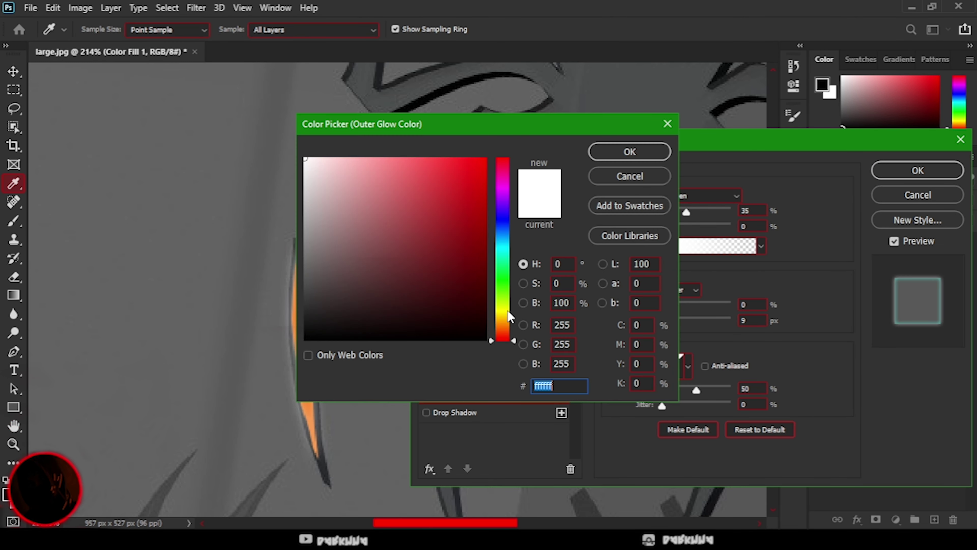
type("ff6c00")
left_click(613, 160)
Step: Confirm the inner glow colour and apply both glow effects, then zoom out to the whole spider
left_click(450, 300)
left_click(645, 245)
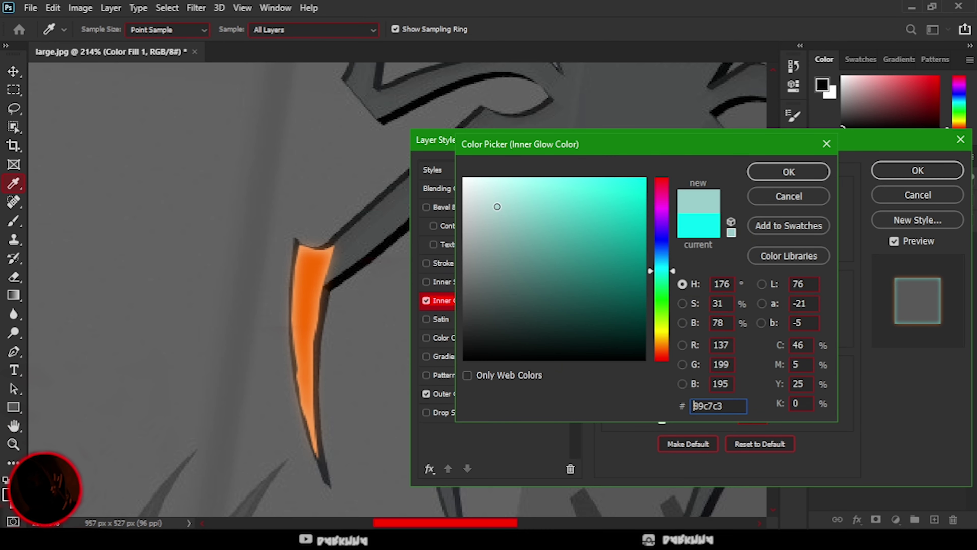
key("Return")
left_click(918, 170)
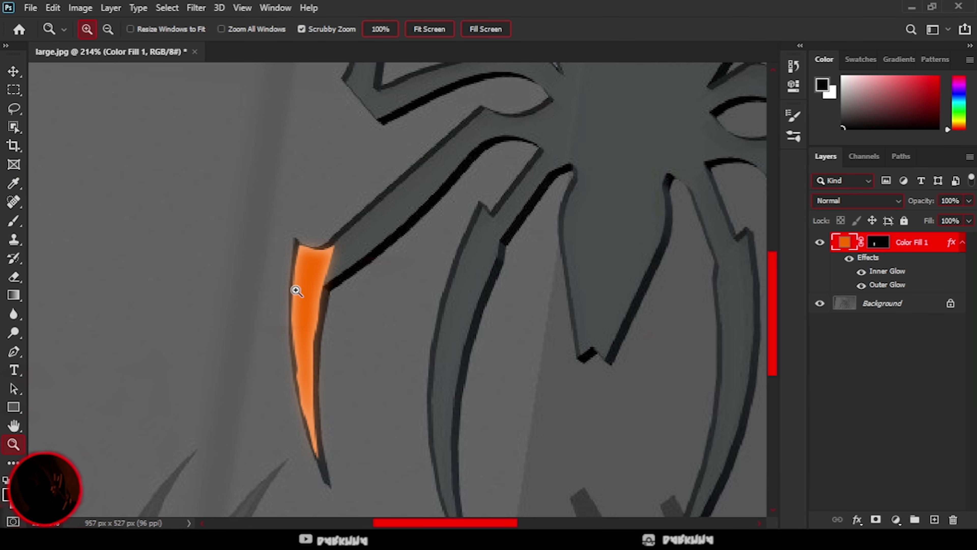
key("z")
mouse_move(294, 288)
left_mouse_down()
mouse_move(284, 325)
mouse_move(290, 393)
mouse_move(954, 465)
left_mouse_up()
Step: Add a second orange Solid Color fill layer, Color Fill 2, and fit the image in view
left_click(934, 520)
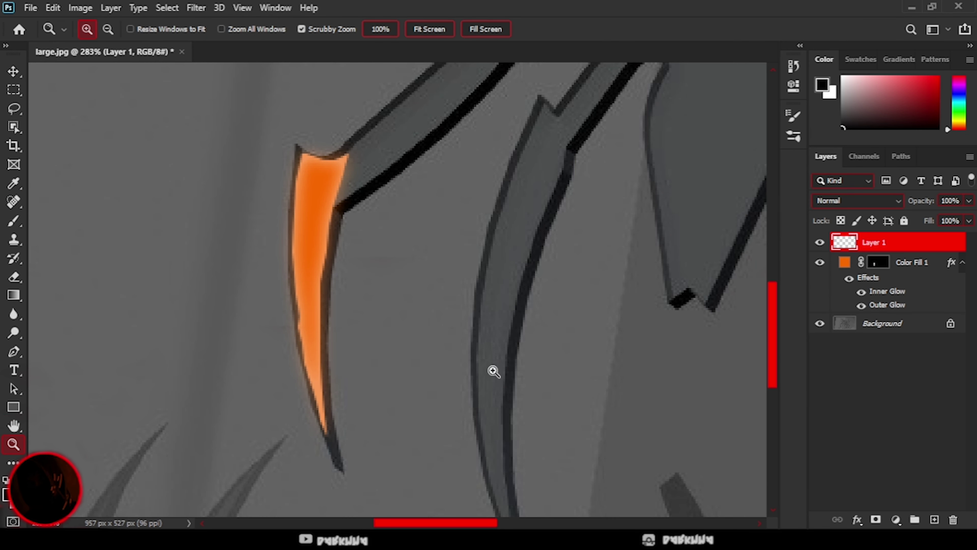
key("x")
key("b")
left_click(88, 27)
key("Escape")
left_click(897, 519)
left_click(889, 260)
left_click(788, 170)
key("z")
key("ctrl+0")
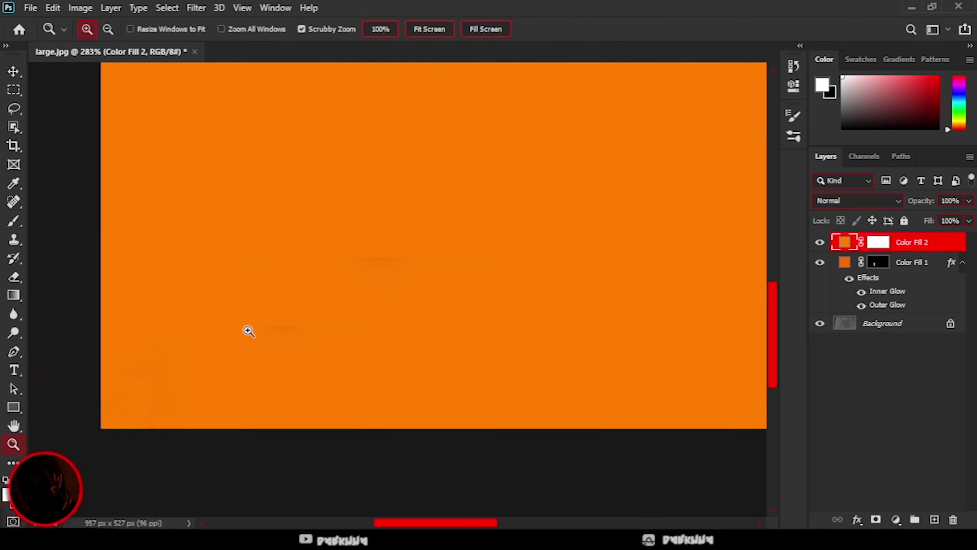
Step: Set Color Fill 2's blend mode to Screen and target its layer mask
right_click(875, 268)
left_click(858, 200)
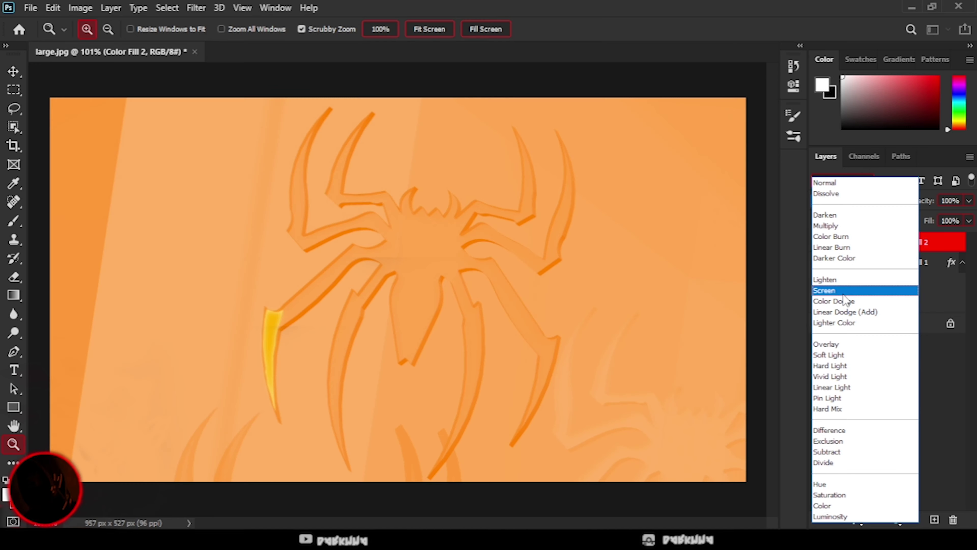
left_click(846, 288)
double_click(878, 242)
left_click(563, 218)
Step: Paint the Color Fill 2 mask black with a 306 brush to hide the orange overlay
left_click(766, 62)
key("b")
key("x")
left_click_drag(63, 414, 62, 462)
mouse_move(61, 320)
left_mouse_down()
mouse_move(77, 442)
mouse_move(162, 431)
left_mouse_up()
left_click(103, 29)
mouse_move(654, 462)
left_mouse_down()
mouse_move(639, 192)
mouse_move(208, 98)
mouse_move(99, 350)
mouse_move(545, 470)
left_mouse_up()
left_click(14, 444)
left_click(264, 409)
Step: Paint white along the claw to reveal the glow, then trim spill on both sides with black
key("b")
left_click(103, 29)
key("x")
left_click(282, 212)
mouse_move(283, 211)
left_mouse_down()
mouse_move(289, 346)
mouse_move(284, 210)
mouse_move(293, 335)
left_mouse_up()
key("x")
left_click_drag(253, 396, 223, 281)
mouse_move(361, 404)
left_mouse_down()
mouse_move(342, 153)
mouse_move(240, 360)
mouse_move(275, 412)
left_mouse_up()
Step: Drop brush opacity to 30% and flow to 34%, then softly repaint glow along the lower claw
left_click_drag(328, 45, 296, 45)
left_click(419, 29)
left_click_drag(421, 45, 314, 45)
left_click(328, 28)
left_click(418, 29)
left_click_drag(383, 45, 374, 45)
key("x")
mouse_move(287, 208)
left_mouse_down()
mouse_move(289, 373)
mouse_move(283, 196)
mouse_move(283, 349)
mouse_move(220, 366)
left_mouse_up()
Step: Raise brush flow to 100% and paint out the soft yellow glow with black
key("z")
key("x")
key("b")
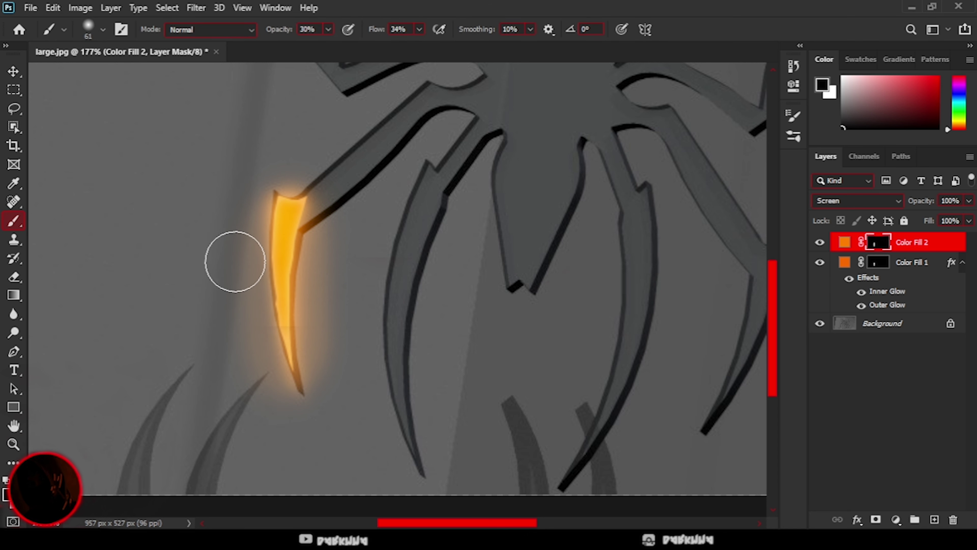
left_click(419, 28)
left_click_drag(374, 46, 431, 45)
mouse_move(287, 200)
left_mouse_down()
mouse_move(236, 299)
mouse_move(296, 385)
left_mouse_up()
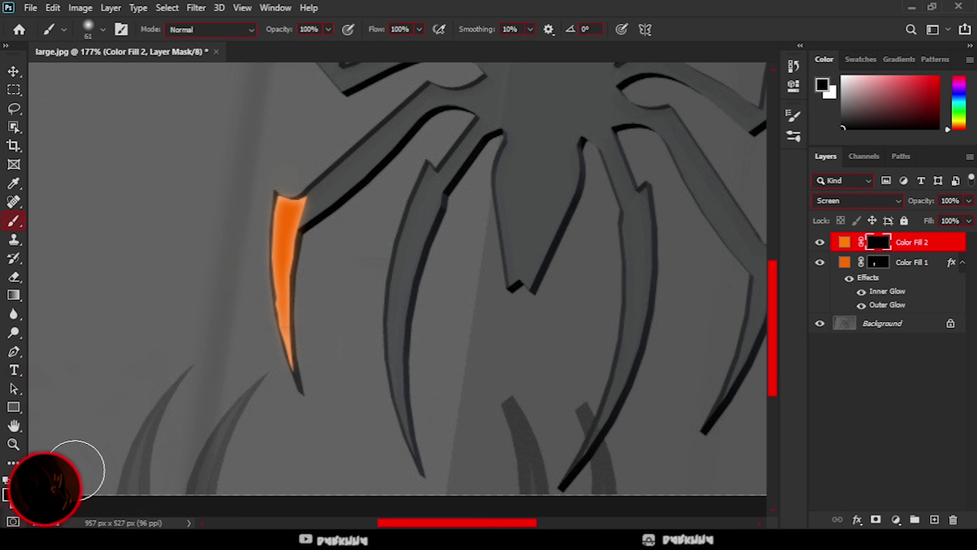
Step: With a size-31 brush, restore the yellow glow along the claw and trim its tip and right edge
left_click(101, 30)
key("Escape")
scroll(337, 278, "up", 2)
mouse_move(275, 177)
left_mouse_down()
mouse_move(277, 382)
mouse_move(291, 424)
left_mouse_up()
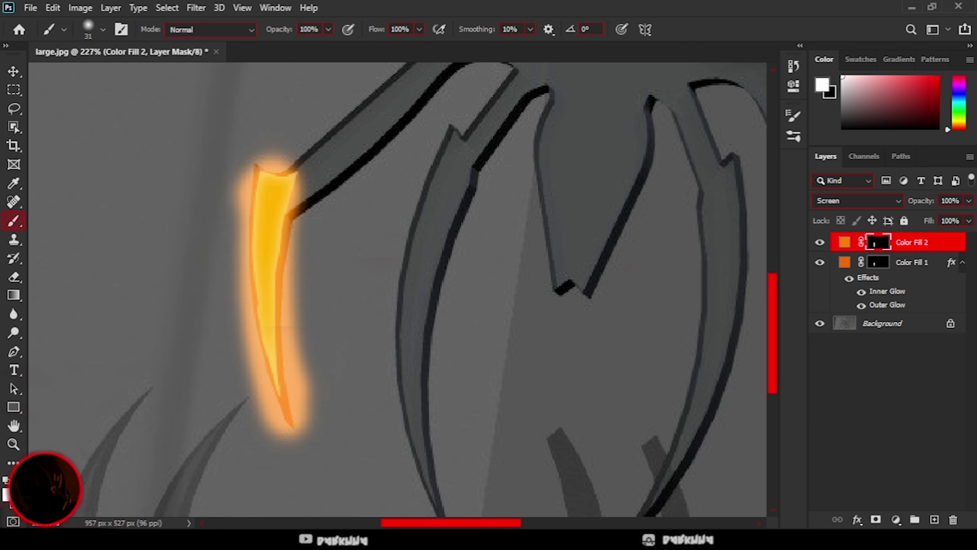
key("x")
left_click_drag(228, 154, 253, 414)
mouse_move(266, 146)
left_mouse_down()
mouse_move(316, 447)
mouse_move(294, 151)
left_mouse_up()
key("z")
scroll(188, 359, "down", 3)
scroll(458, 288, "up", 2)
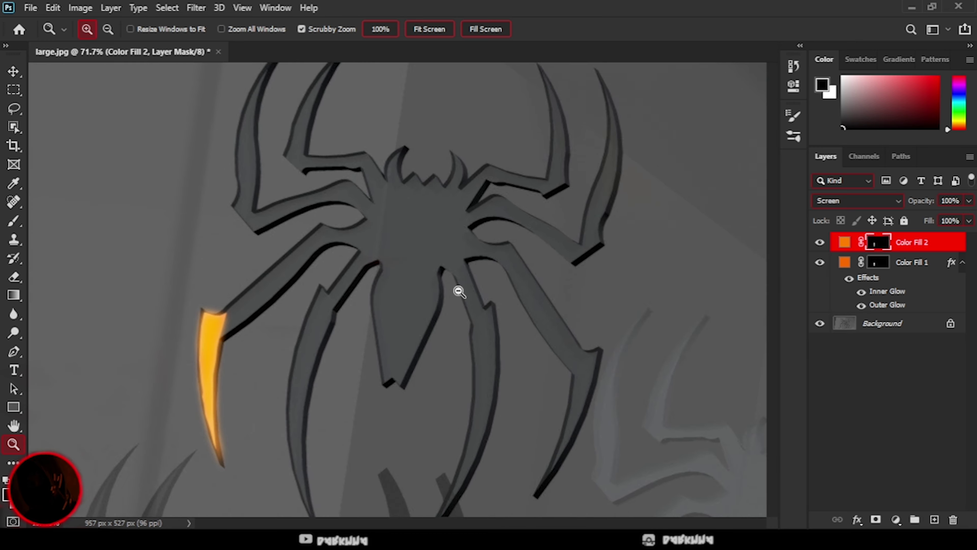
Step: Start a Pen path along the base of the first upper-left spider leg
scroll(111, 309, "up", 3)
scroll(490, 497, "down", 2)
scroll(560, 267, "up", 2)
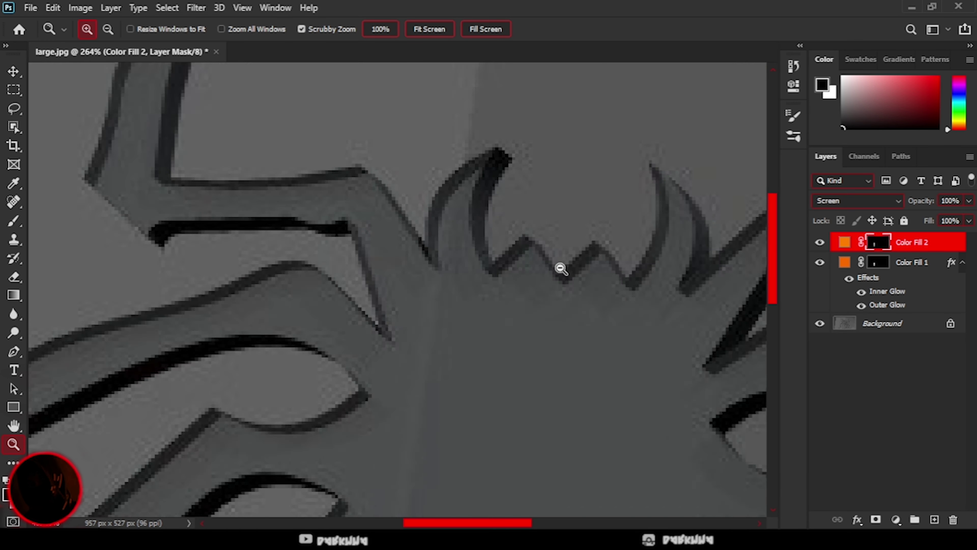
scroll(340, 327, "down", 3)
key("p")
left_click(335, 319)
left_click(306, 290)
key("z")
scroll(257, 232, "up", 3)
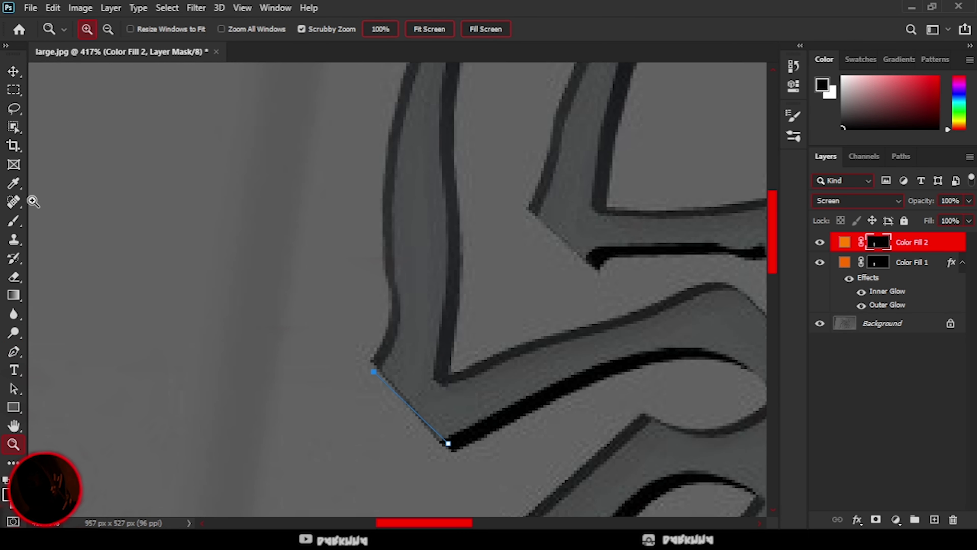
left_click(14, 357)
left_click(382, 363)
Step: Trace the first leg's outline up to its tip and back, closing the path
scroll(392, 271, "up", 3)
left_click(391, 318)
left_click(395, 288)
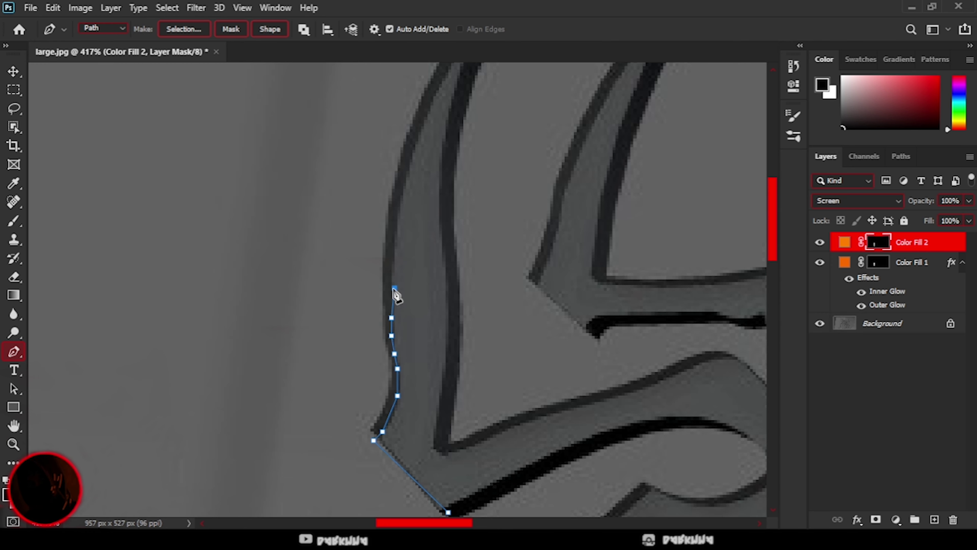
left_click(391, 269)
scroll(391, 270, "up", 2)
left_click(391, 297)
left_click(440, 136)
left_click(442, 125)
scroll(454, 208, "up", 3)
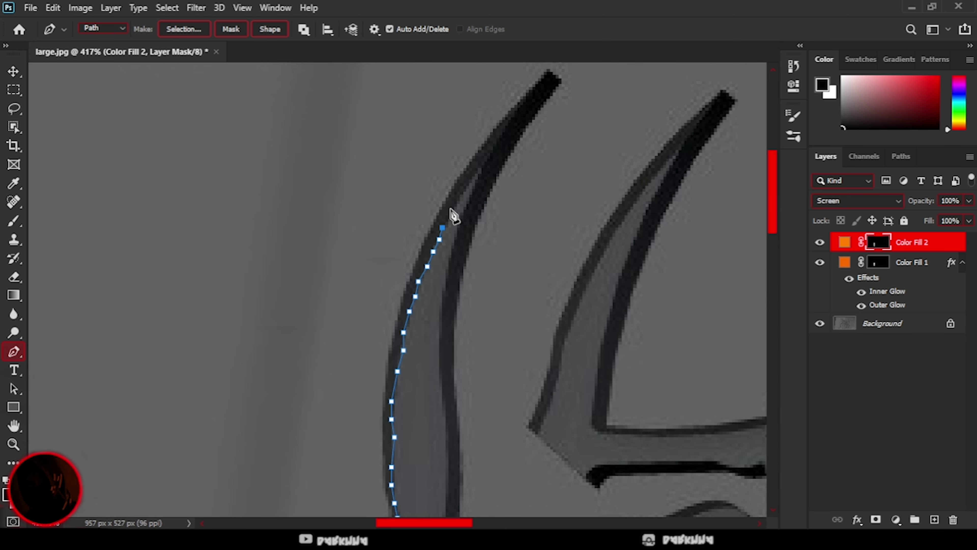
left_click(448, 264)
scroll(443, 266, "down", 1)
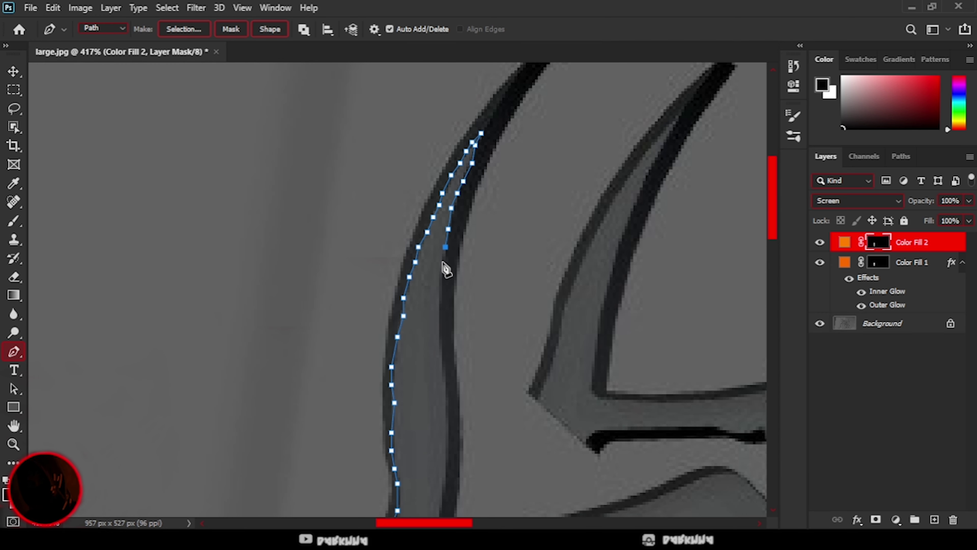
scroll(442, 278, "down", 2)
left_click(439, 217)
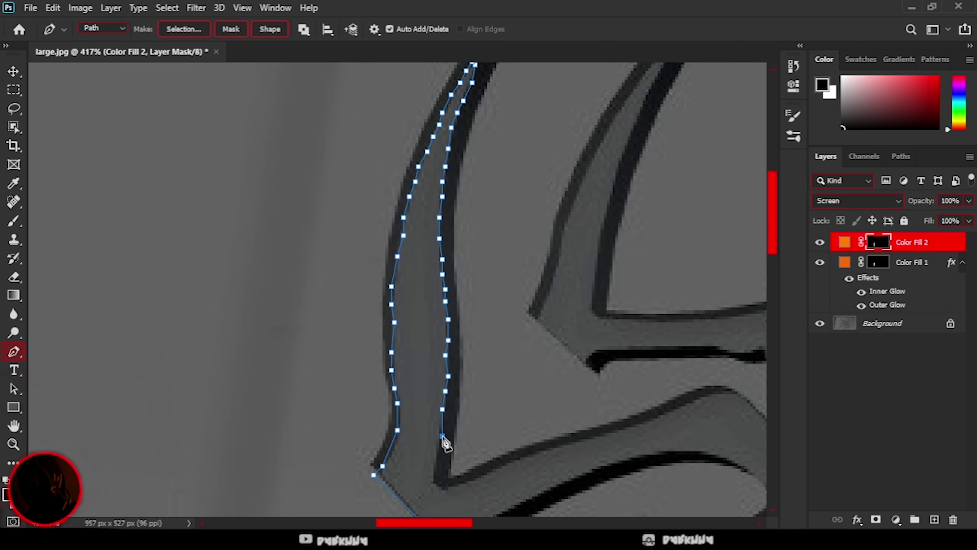
scroll(446, 497, "down", 4)
left_click(447, 394)
Step: Turn the first leg path into a selection and fill it with a ff8a00 Solid Color layer
right_click(408, 210)
left_click(458, 267)
left_click(565, 135)
left_click(896, 519)
left_click(894, 263)
type("ff8a00")
left_click(785, 171)
Step: Trace and close a Pen path around the second upper-left leg
key("z")
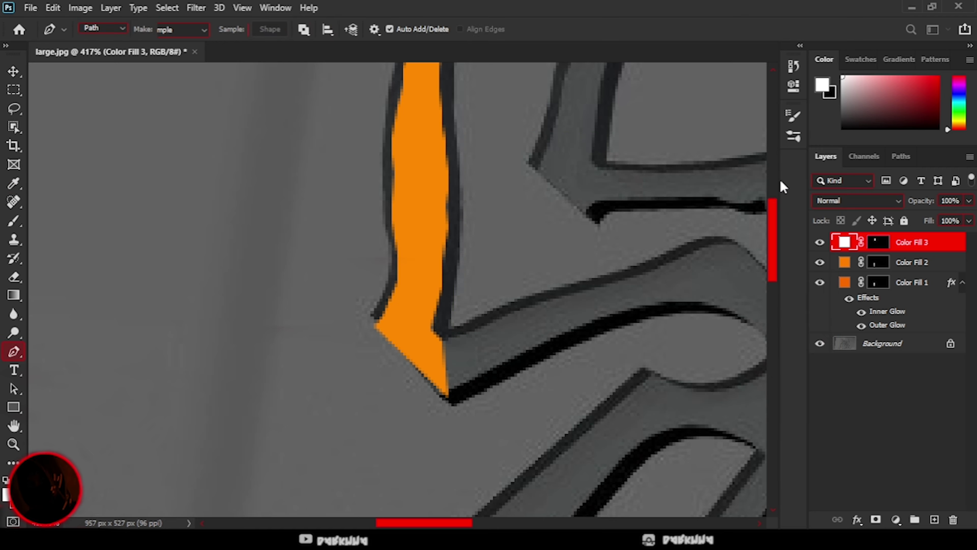
scroll(349, 326, "down", 5)
scroll(281, 283, "up", 3)
scroll(366, 304, "up", 2)
scroll(127, 348, "up", 2)
left_click(14, 350)
left_click(226, 413)
left_click(177, 371)
left_click(188, 355)
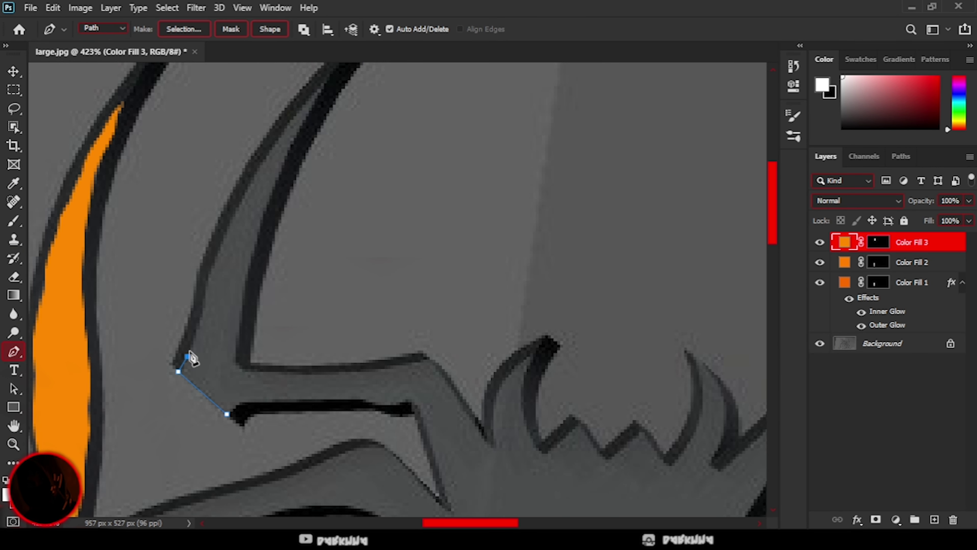
left_click(227, 235)
left_click(233, 220)
left_click(239, 211)
scroll(247, 231, "up", 3)
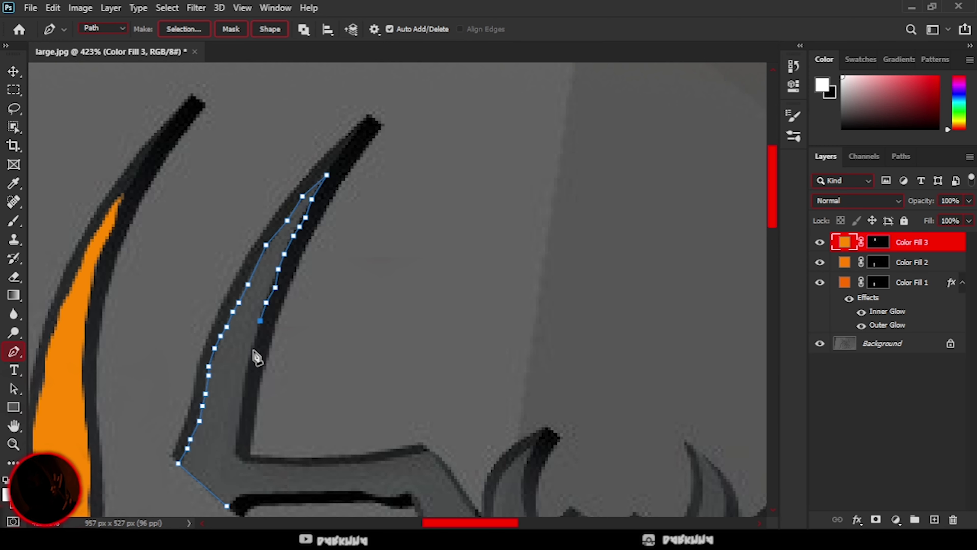
left_click(226, 506)
Step: Fill the second leg's selection with an orange Solid Color layer and fit the view
right_click(214, 404)
left_click(247, 144)
left_click(563, 129)
left_click(896, 520)
left_click(883, 264)
left_click(96, 231)
left_click(57, 424)
left_click(97, 231)
left_click(788, 172)
key("z")
scroll(178, 382, "down", 3)
key("ctrl+0")
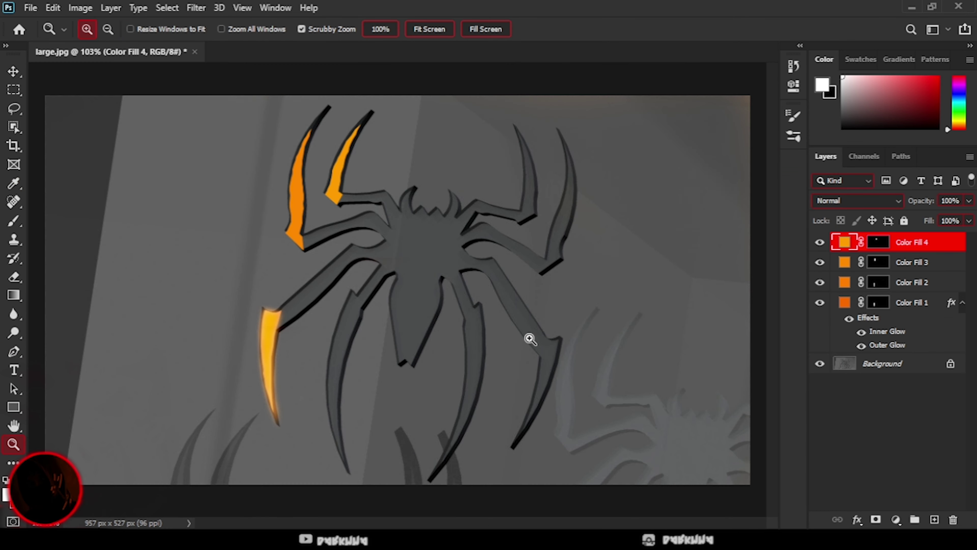
Step: Start a Pen path down the left edge of the next claw's inner strip
scroll(221, 242, "up", 3)
key("p")
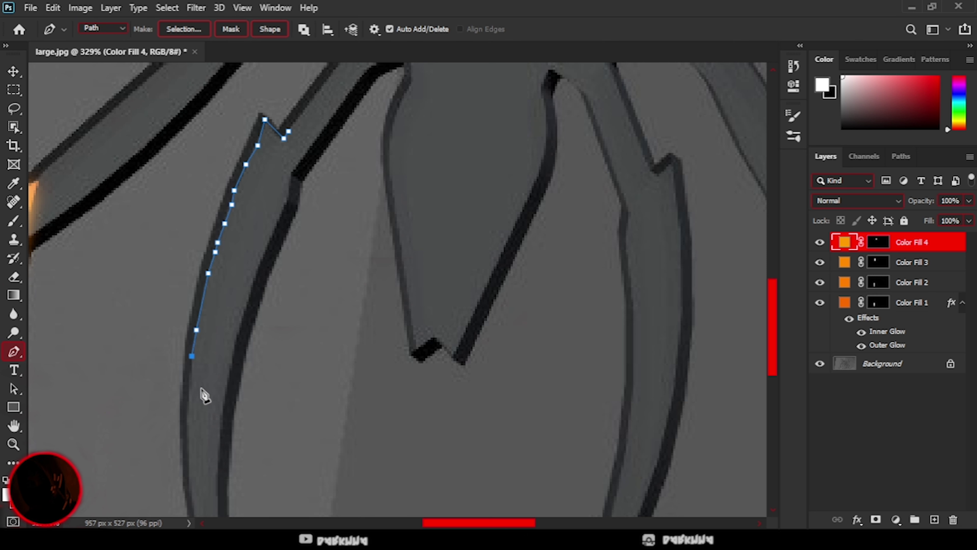
scroll(201, 390, "down", 2)
left_click(190, 327)
scroll(199, 354, "down", 2)
left_click(187, 287)
scroll(196, 321, "down", 2)
left_click(189, 270)
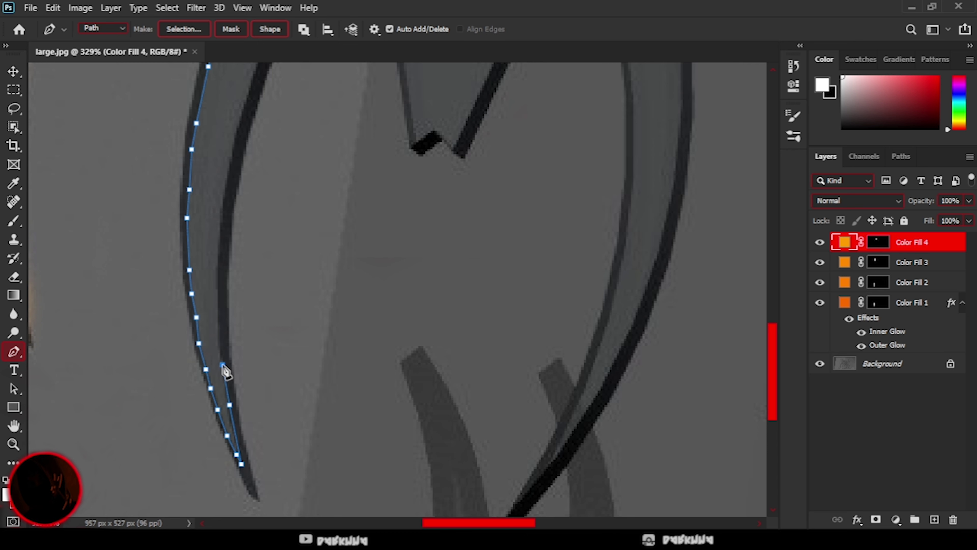
Step: Trace up the claw's right edge and close the claw outline
left_click(220, 348)
scroll(218, 347, "up", 1)
left_click(217, 319)
scroll(218, 350, "up", 2)
left_click(222, 341)
left_click(227, 312)
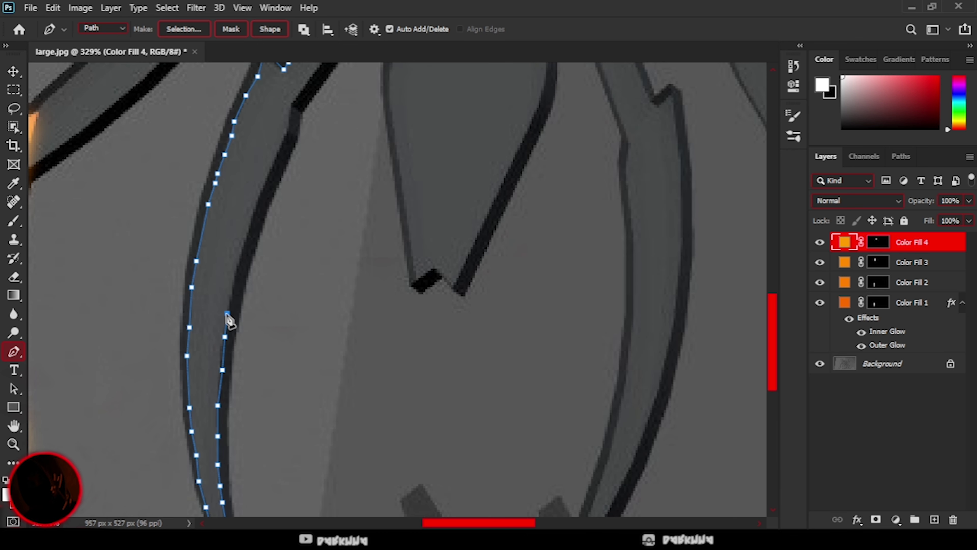
scroll(232, 321, "up", 3)
left_click(237, 323)
left_click(255, 333)
left_click(263, 335)
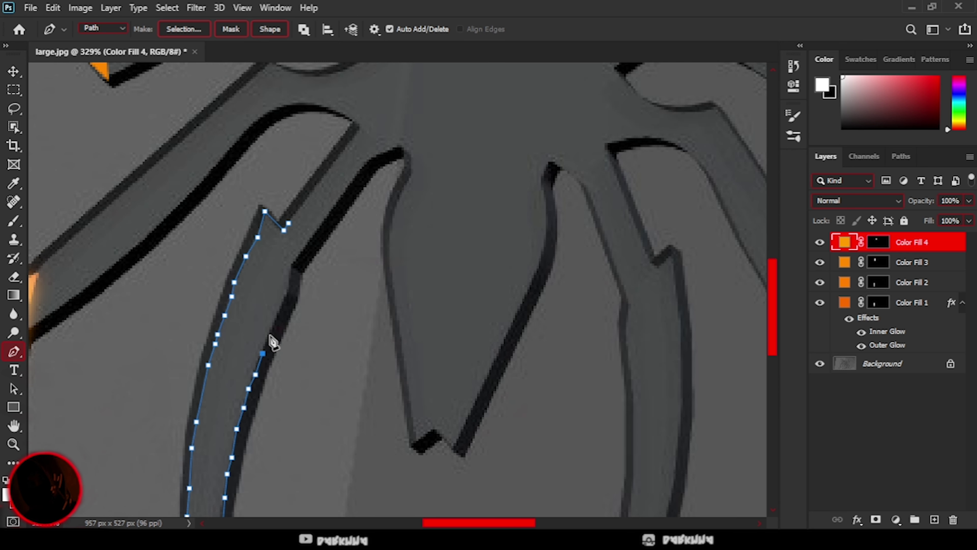
left_click(305, 247)
Step: Convert the claw path to a selection and fill it with ff9600 orange as Color Fill 5
right_click(265, 262)
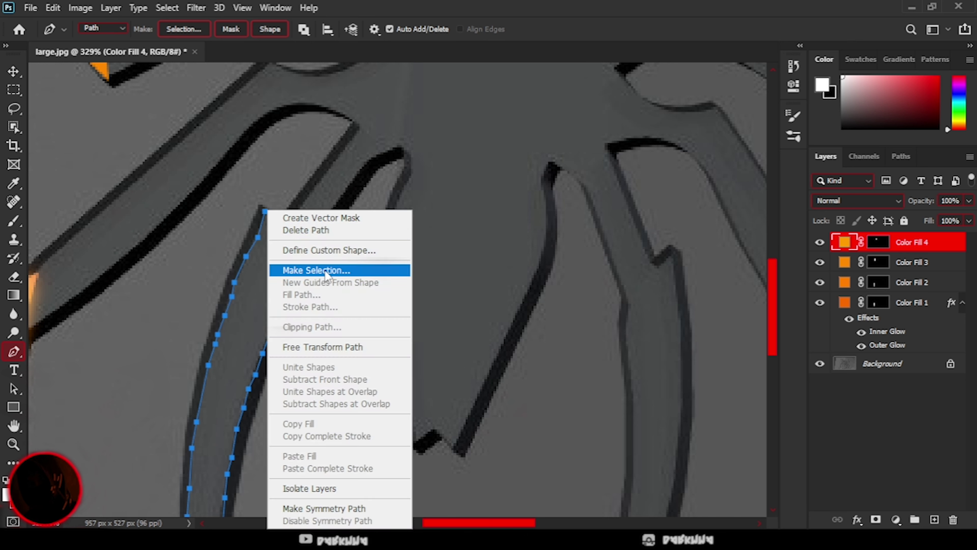
left_click(338, 270)
key("Return")
left_click(896, 519)
left_click(881, 262)
type("ff9600")
left_click(790, 168)
key("z")
left_click(153, 398)
Step: Start the next leg strip's path at its top and notch, undoing a false start in History
scroll(551, 362, "up", 1)
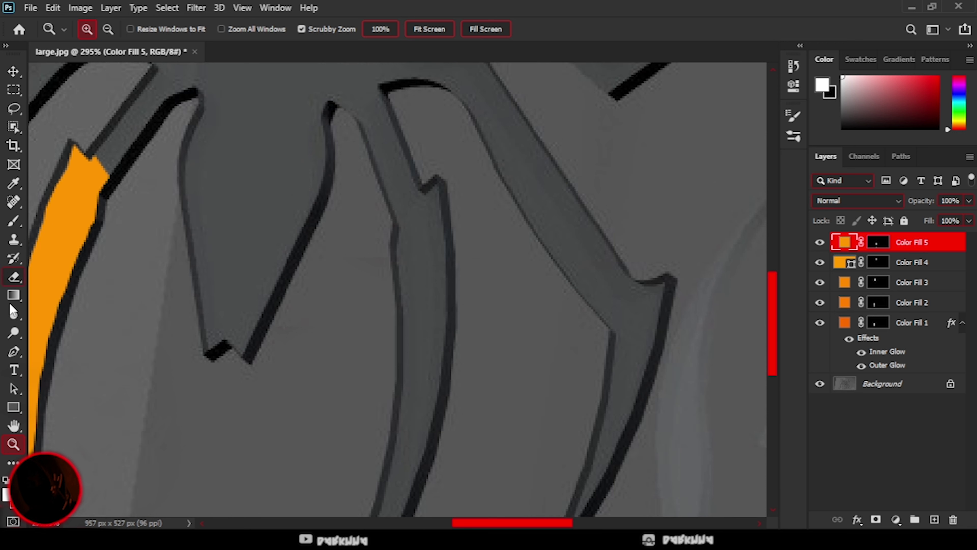
key("p")
left_click(378, 85)
left_click(388, 112)
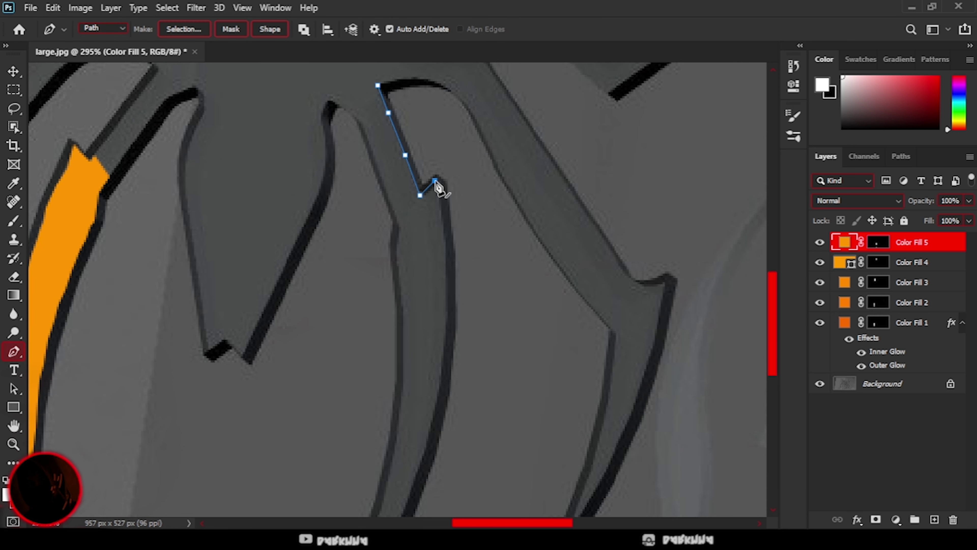
left_click(793, 65)
left_click(698, 214)
left_click(407, 163)
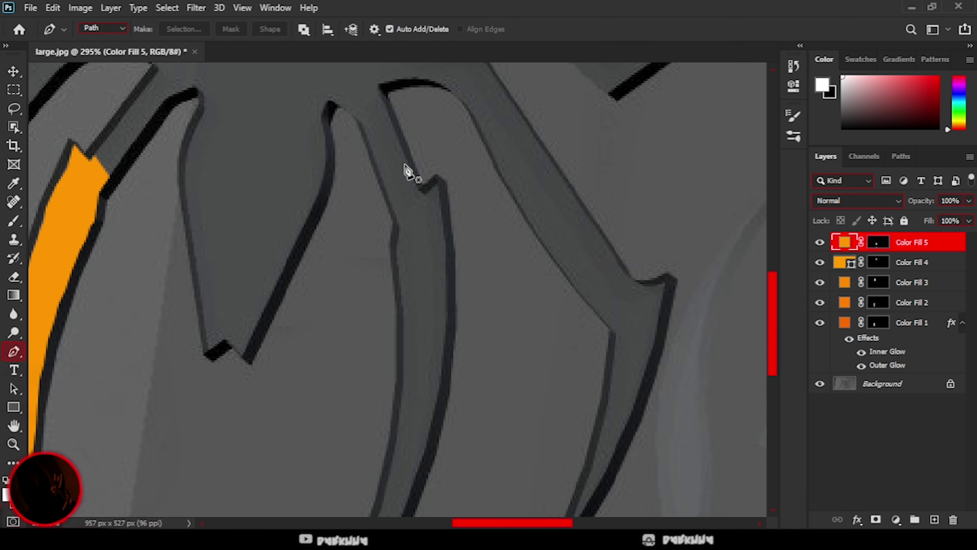
left_click(422, 192)
left_click(437, 182)
scroll(445, 214, "down", 1)
Step: Trace down the leg's right edge and back up its left edge to close the strip
left_click(446, 313)
scroll(447, 292, "down", 2)
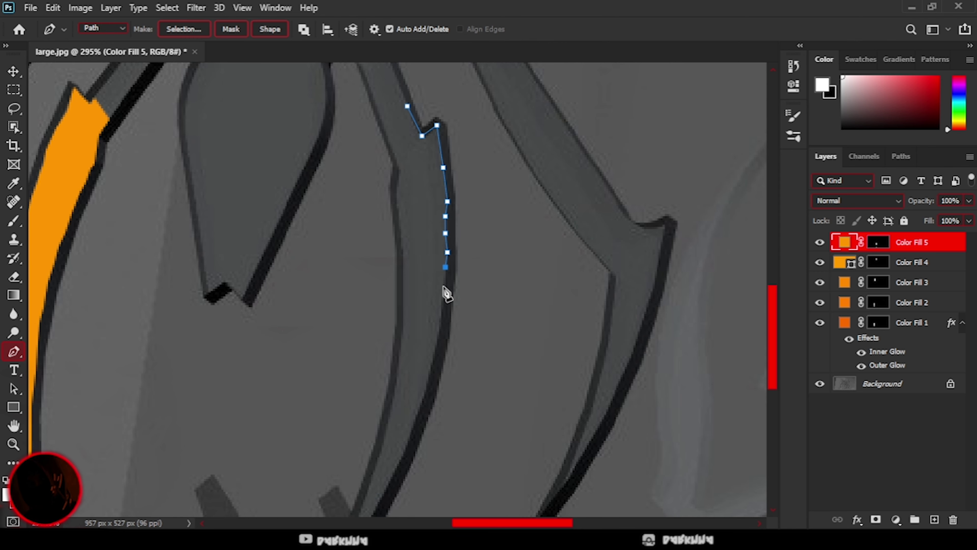
scroll(438, 364, "down", 2)
left_click(429, 342)
left_click(422, 361)
left_click(411, 389)
scroll(413, 370, "down", 2)
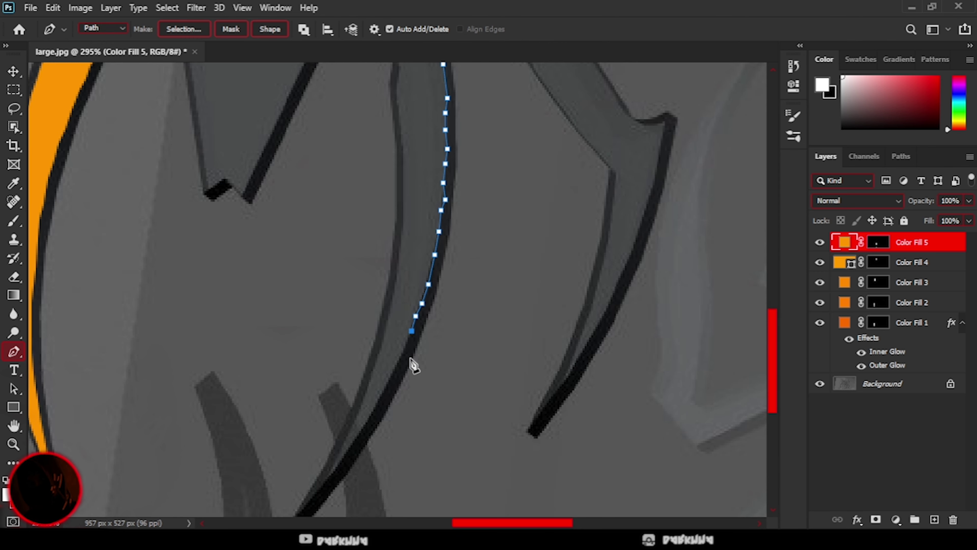
scroll(397, 320, "up", 4)
left_click(388, 480)
left_click(399, 430)
left_click(401, 384)
left_click(401, 351)
left_click(400, 307)
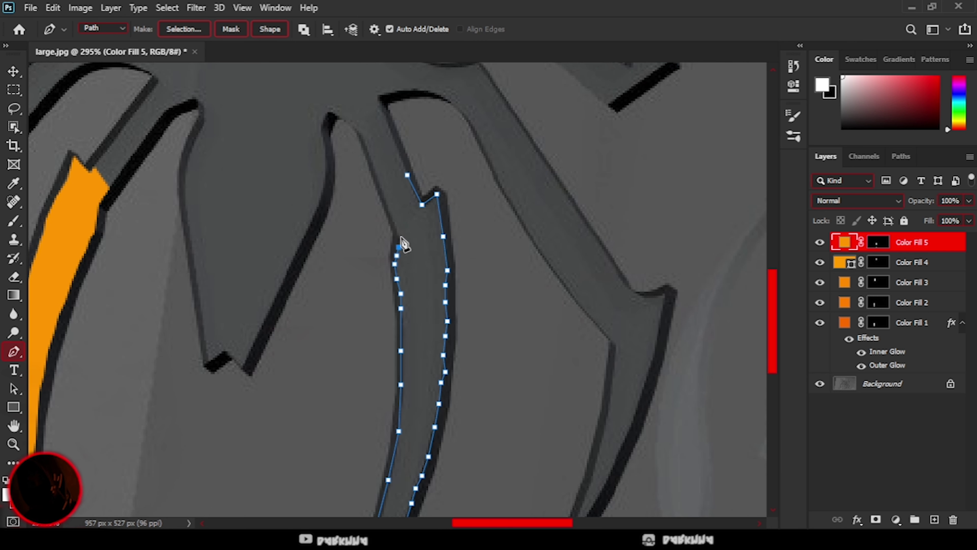
scroll(400, 252, "up", 2)
left_click(407, 266)
Step: Turn the strip into a selection and fill it with ffa800 orange as Color Fill 6
key("ctrl+Return")
left_click(896, 519)
type("ffa800")
left_click_drag(669, 341, 670, 345)
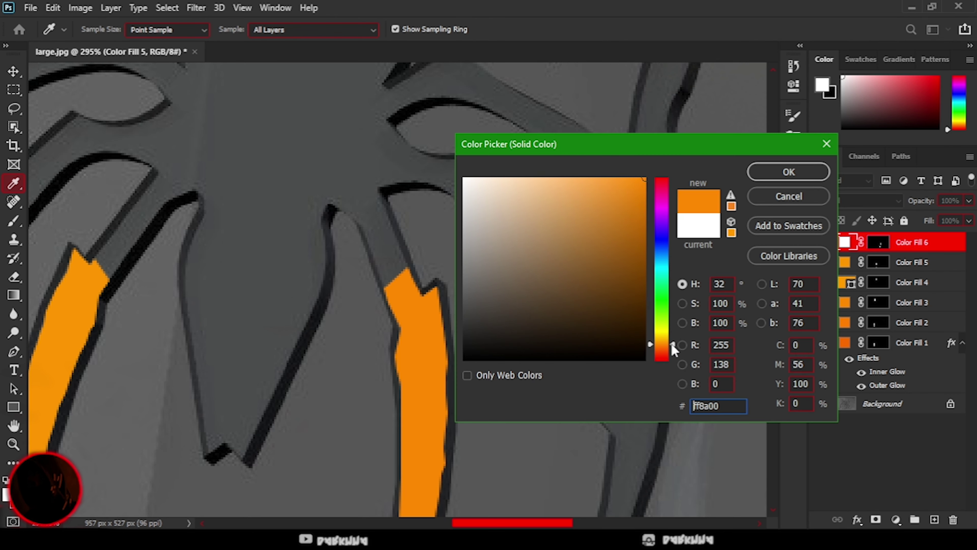
left_click(789, 171)
key("z")
mouse_move(385, 402)
left_mouse_down()
mouse_move(347, 401)
mouse_move(443, 404)
left_mouse_up()
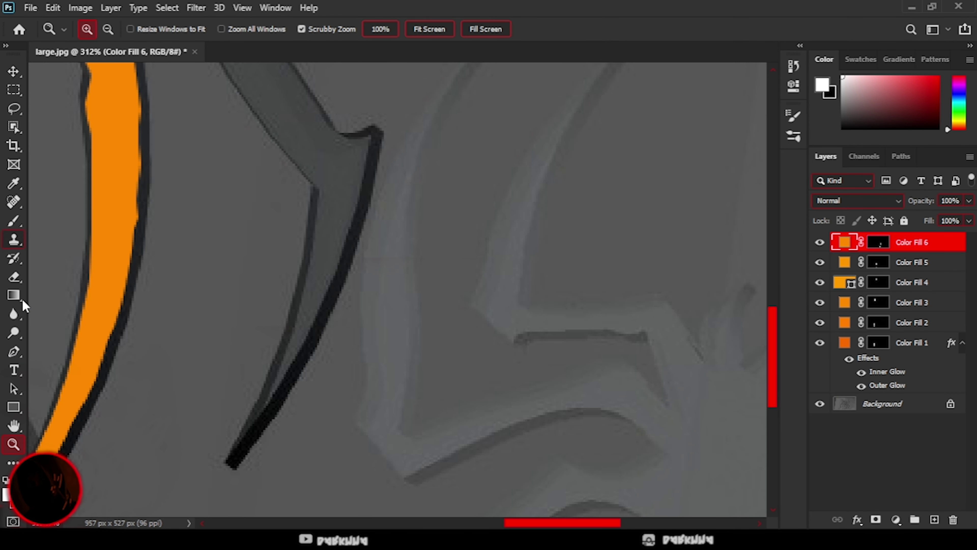
Step: Trace a Pen path along the edge of the next leg strip
key("p")
left_click(332, 128)
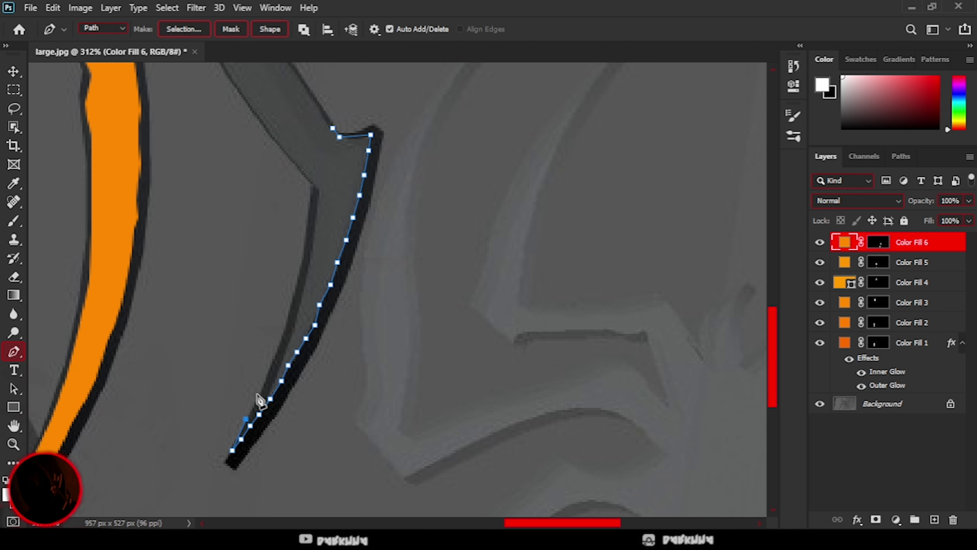
left_click(311, 197)
left_click(313, 189)
scroll(309, 191, "up", 2)
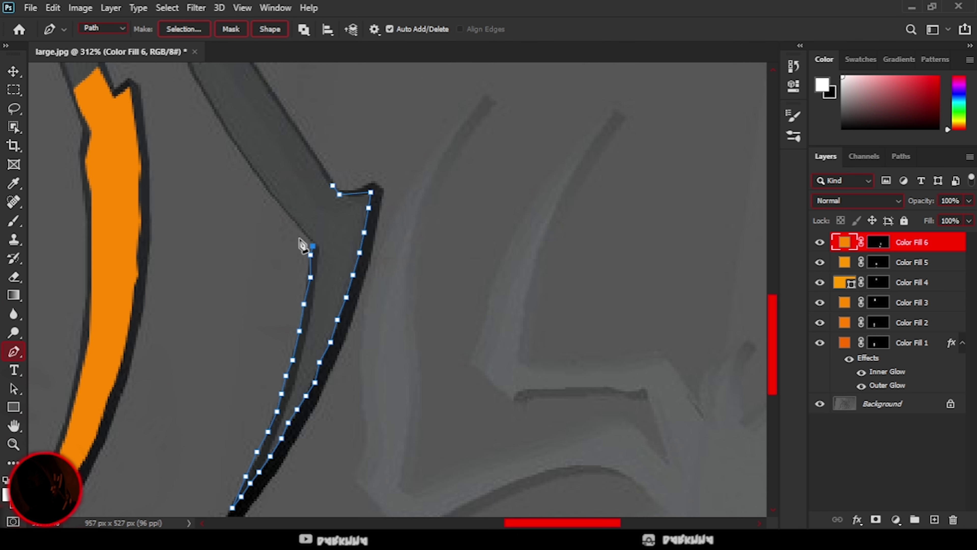
left_click(304, 233)
scroll(278, 308, "up", 3)
Step: Make the path a selection and fill it with a yellowish colour as Color Fill 7
right_click(325, 286)
left_click(354, 270)
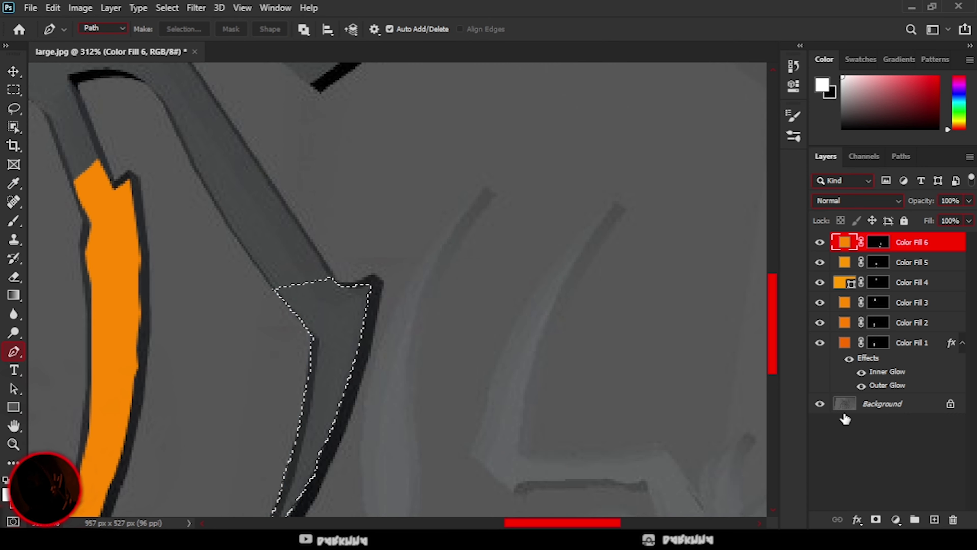
left_click(896, 519)
left_click(757, 267)
left_click(662, 339)
left_click(626, 250)
left_click(789, 172)
Step: Zoom out to compare the legs and undo the yellow Color Fill 7 in History
key("z")
key("ctrl+minus")
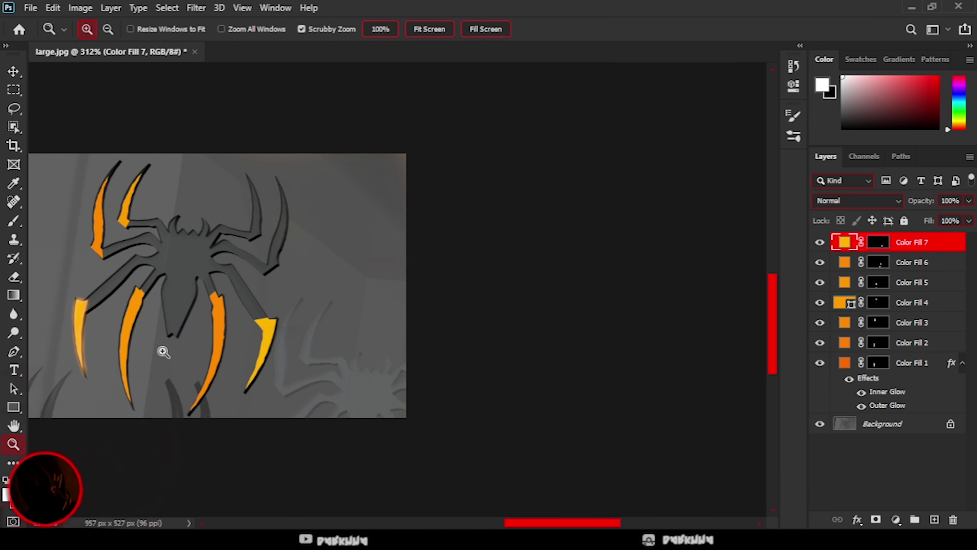
left_click_drag(161, 349, 752, 256)
left_click(793, 65)
left_click(677, 277)
Step: Re-add Color Fill 7 using ffb400 orange instead
left_click(896, 519)
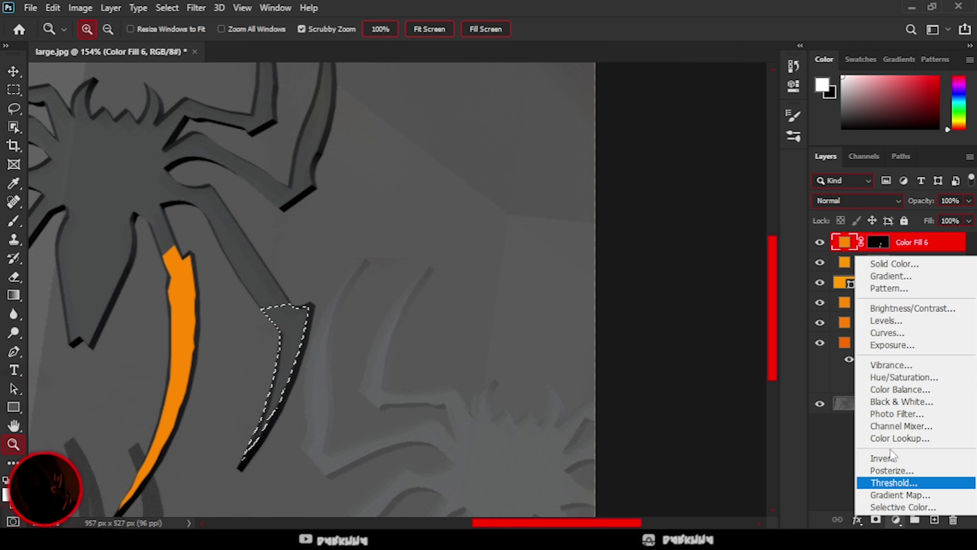
left_click(873, 273)
type("ffb400")
left_click(661, 342)
left_click(788, 171)
key("z")
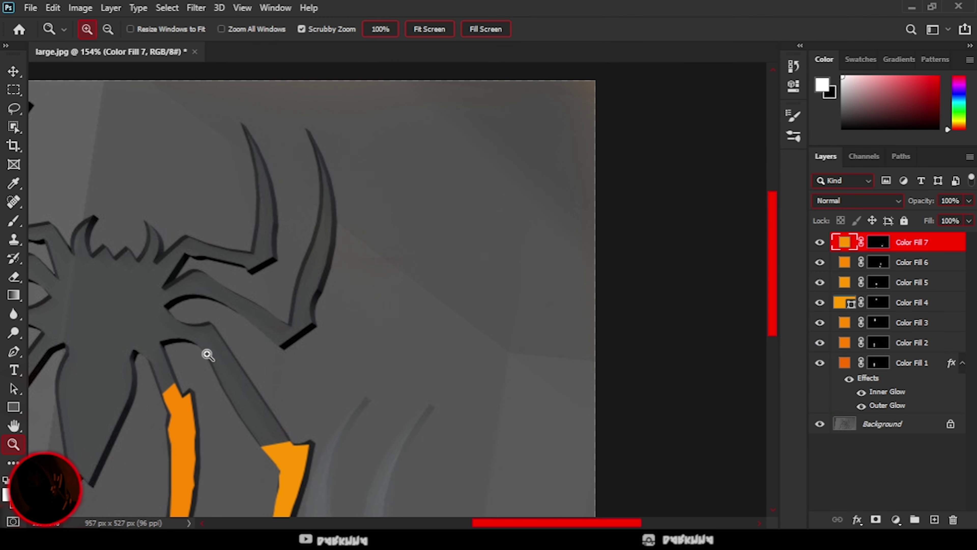
left_click_drag(196, 329, 220, 344)
Step: Trace the first upper-right leg strip and fill it orange as Color Fill 8
left_click(13, 352)
left_click(305, 408)
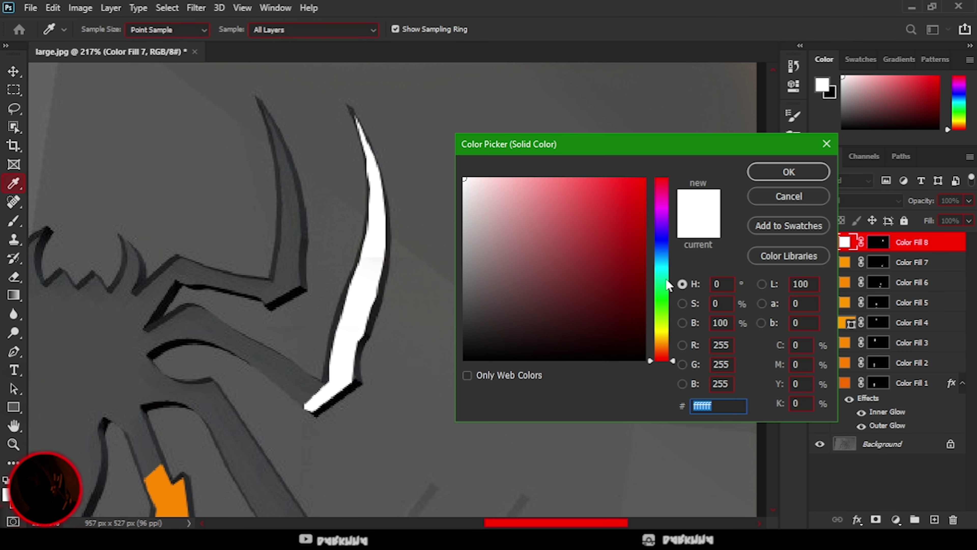
left_click(789, 172)
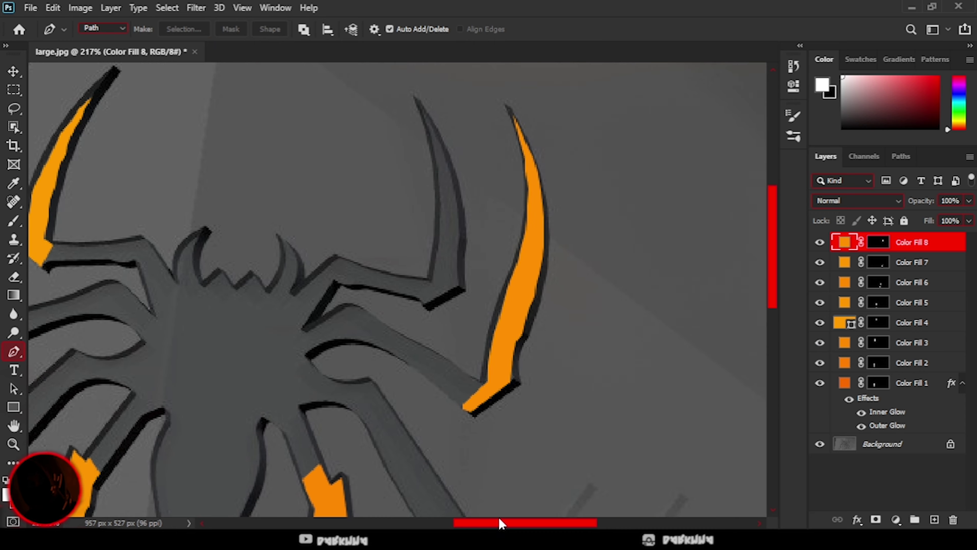
key("z")
left_click(451, 239)
Step: Trace the second upper-right leg strip, select it, and fill it orange as Color Fill 9
key("p")
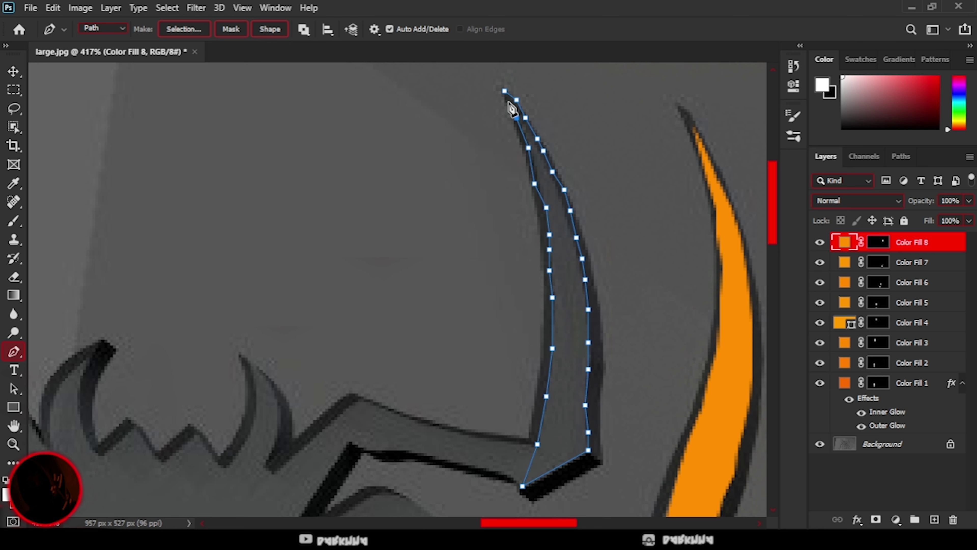
right_click(538, 164)
key("Return")
left_click(731, 270)
key("Return")
Step: Look over the finished legs and add a new empty Layer 1
key("z")
scroll(203, 268, "down", 3)
scroll(519, 388, "down", 2)
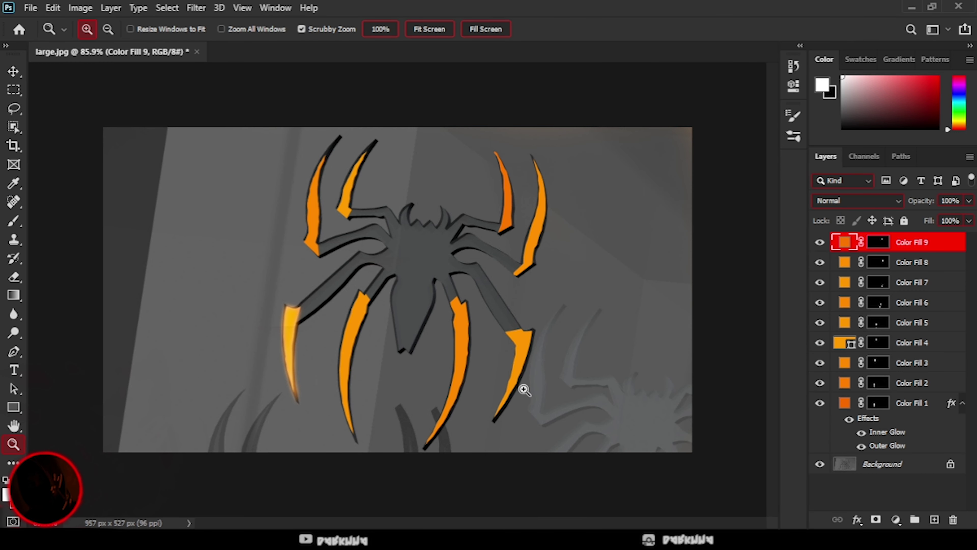
scroll(660, 419, "up", 3)
scroll(225, 281, "up", 3)
scroll(277, 340, "up", 2)
scroll(645, 321, "right", 2)
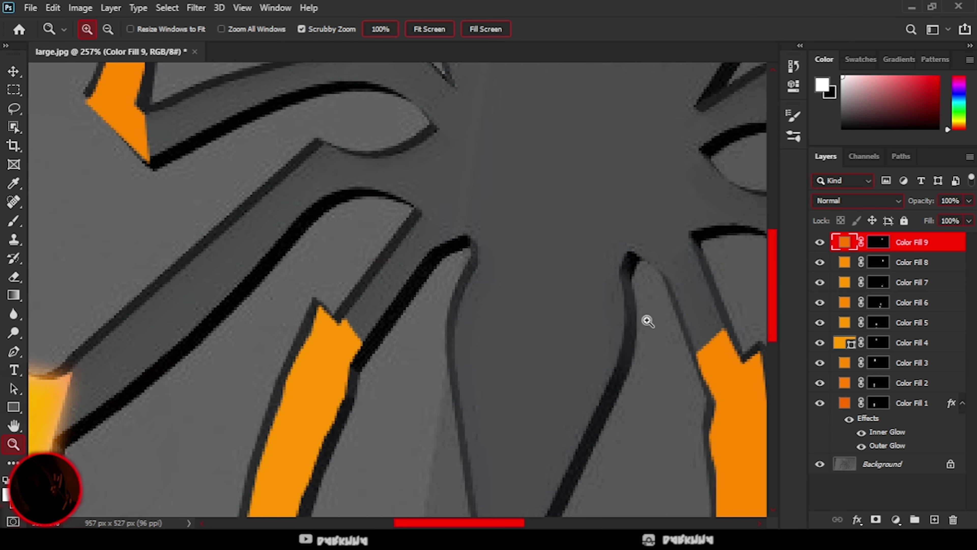
scroll(690, 411, "left", 3)
key("ctrl+shift+alt+n")
Step: Set Layer 1 to Screen and add a ffae00 orange Solid Color layer, Color Fill 10
left_click(856, 201)
left_click(831, 288)
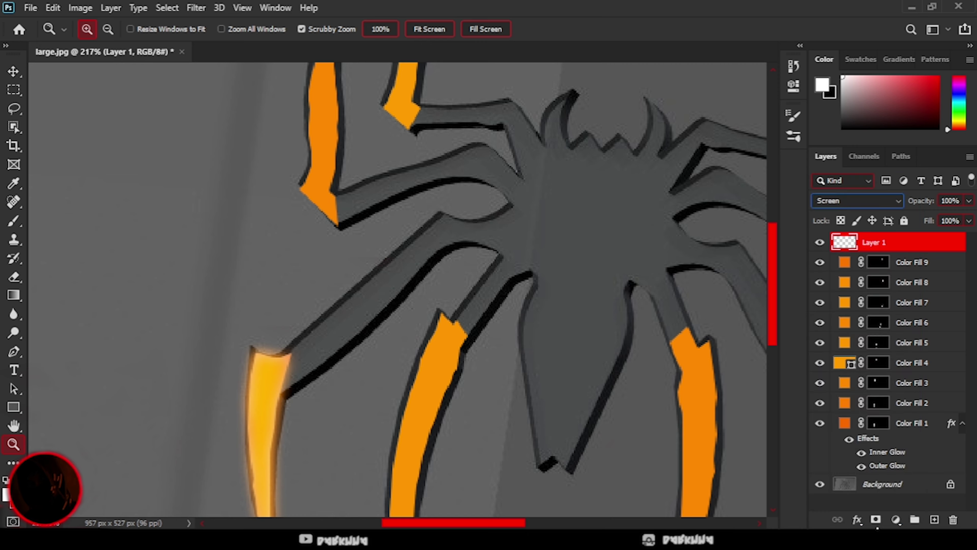
left_click(896, 519)
left_click(881, 271)
type("ffae00")
left_click_drag(485, 135, 336, 136)
left_click(458, 150)
Step: Hide Color Fill 10 by painting its mask black with a huge brush
key("z")
scroll(523, 407, "down", 2)
left_click_drag(522, 407, 268, 366)
key("ctrl+0")
key("b")
key("x")
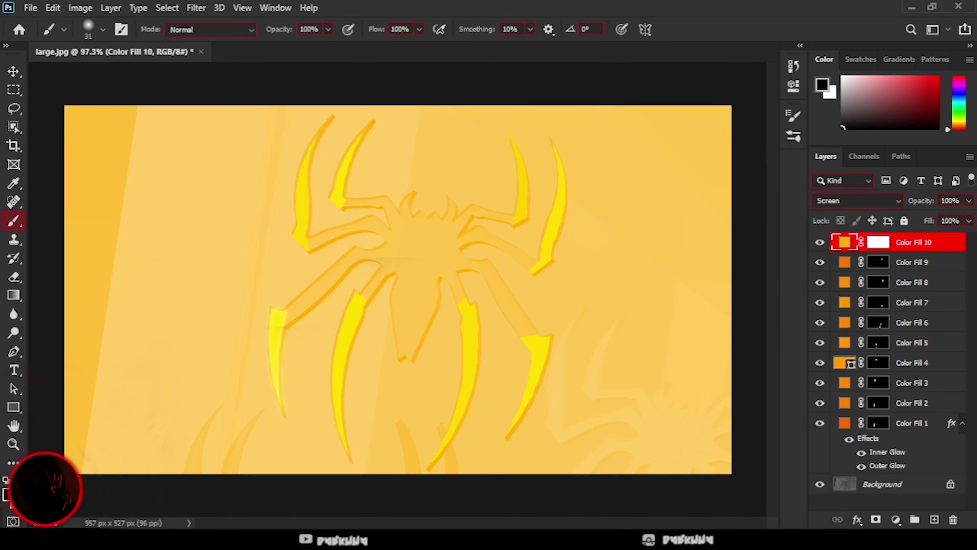
left_click(885, 244)
left_click(103, 30)
left_click_drag(388, 229, 448, 349)
Step: Paint a soft 17 px glow line at 80% opacity along the spider body's edge
left_click(103, 29)
left_click_drag(131, 72, 105, 77)
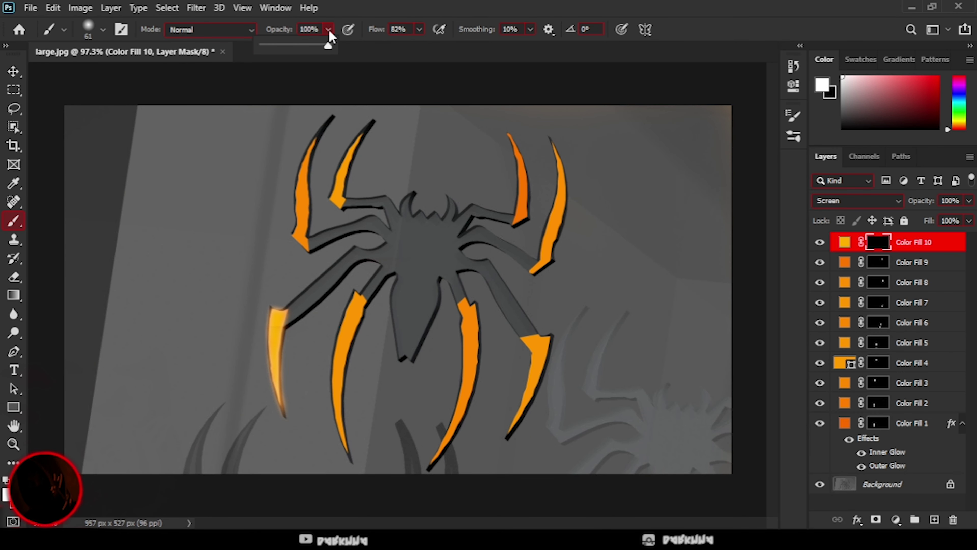
left_click_drag(399, 403, 462, 403)
key("8")
left_click(103, 30)
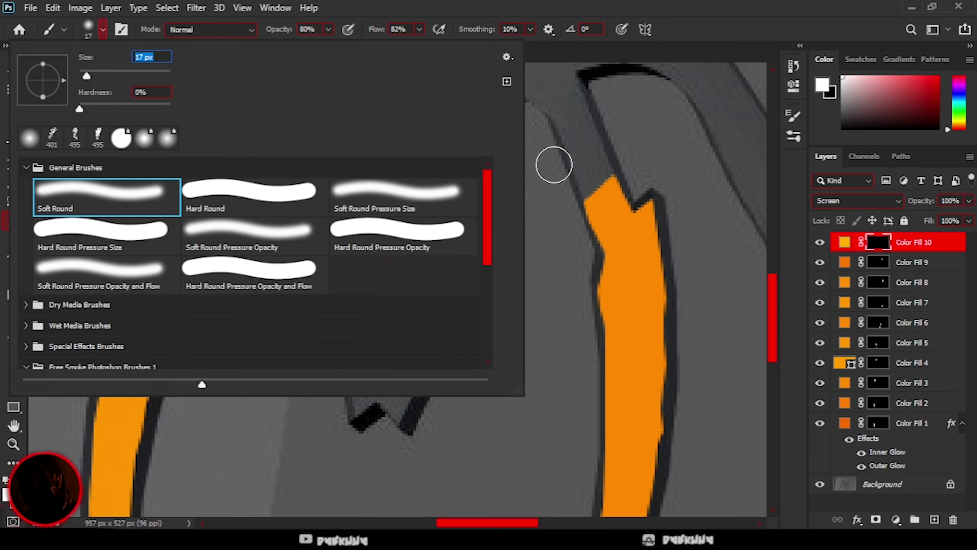
left_click_drag(580, 196, 571, 166)
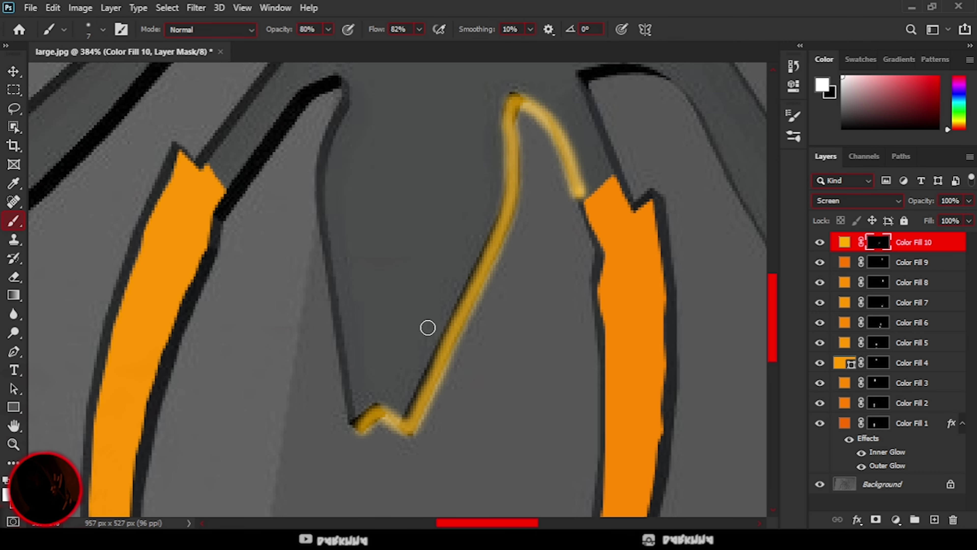
left_click_drag(422, 423, 475, 421)
key("z")
left_click_drag(388, 220, 320, 219)
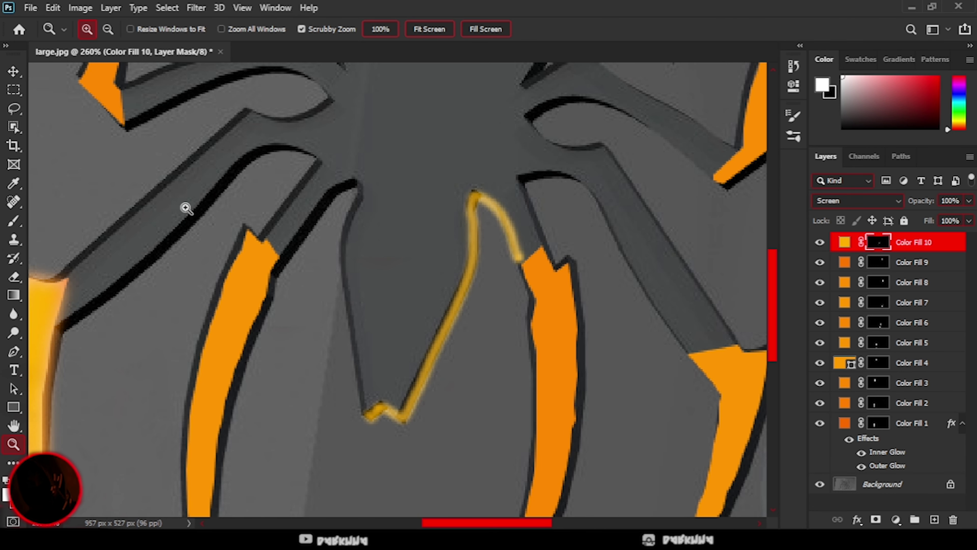
Step: Set up a white 21 px brush at 100% flow on Color Fill 10's mask
key("b")
left_click_drag(420, 44, 437, 44)
left_click_drag(475, 216, 477, 189)
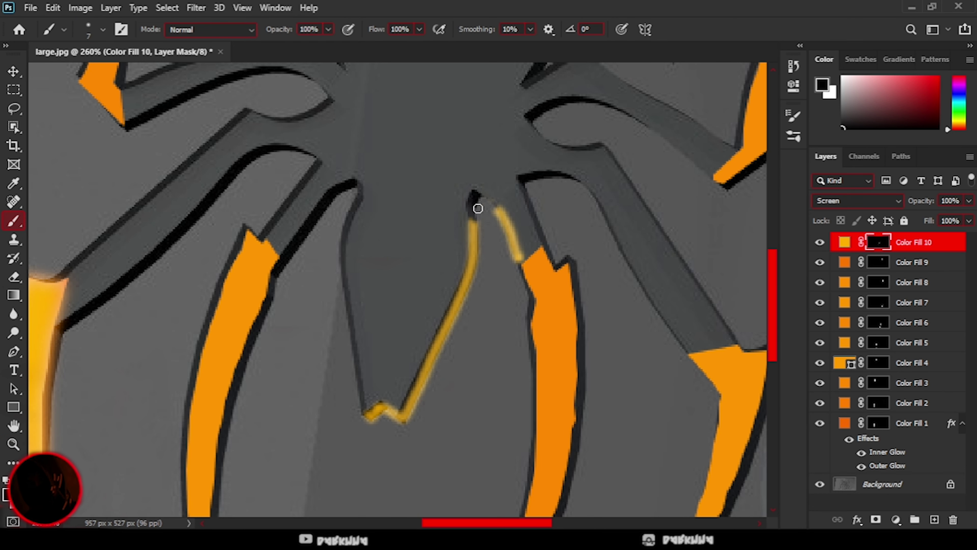
left_click(102, 29)
key("x")
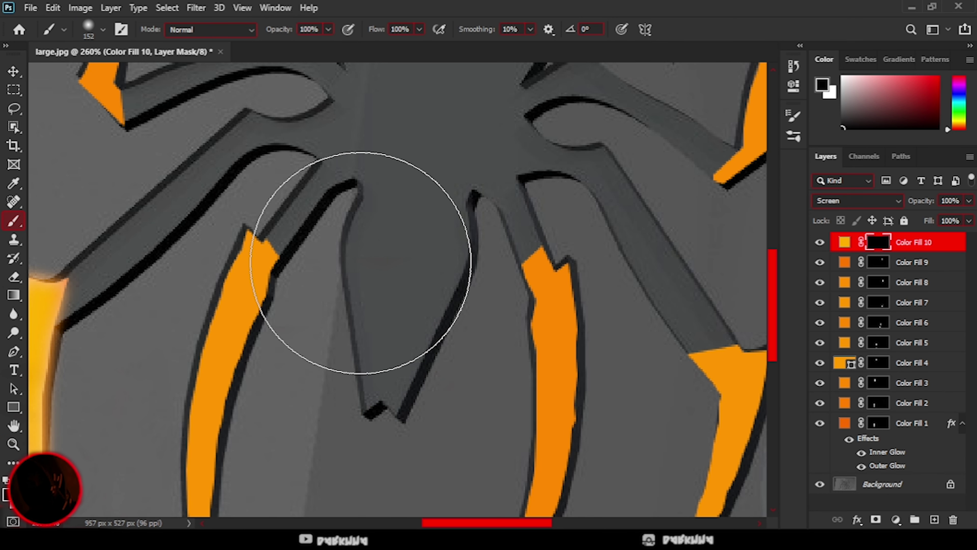
scroll(349, 305, "down", 5)
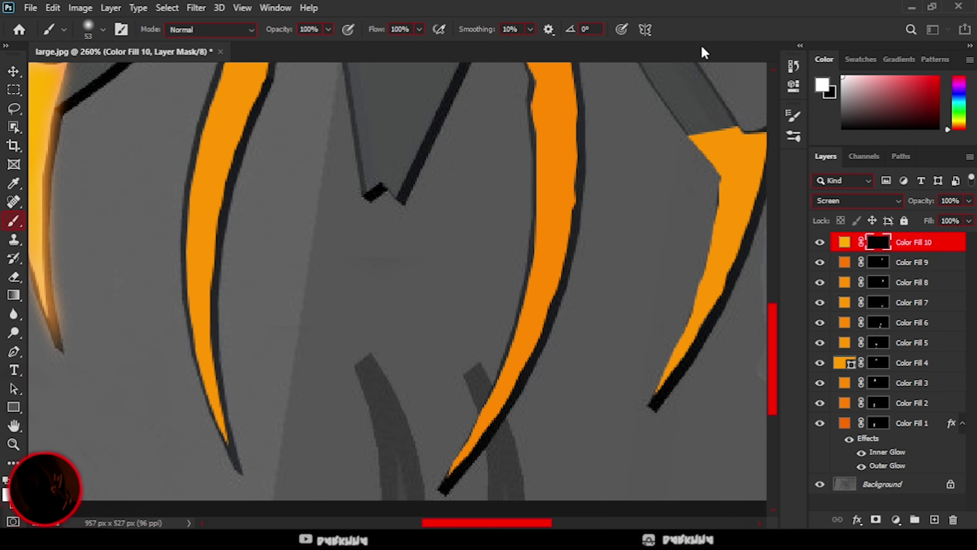
scroll(385, 270, "up", 3)
left_click(102, 30)
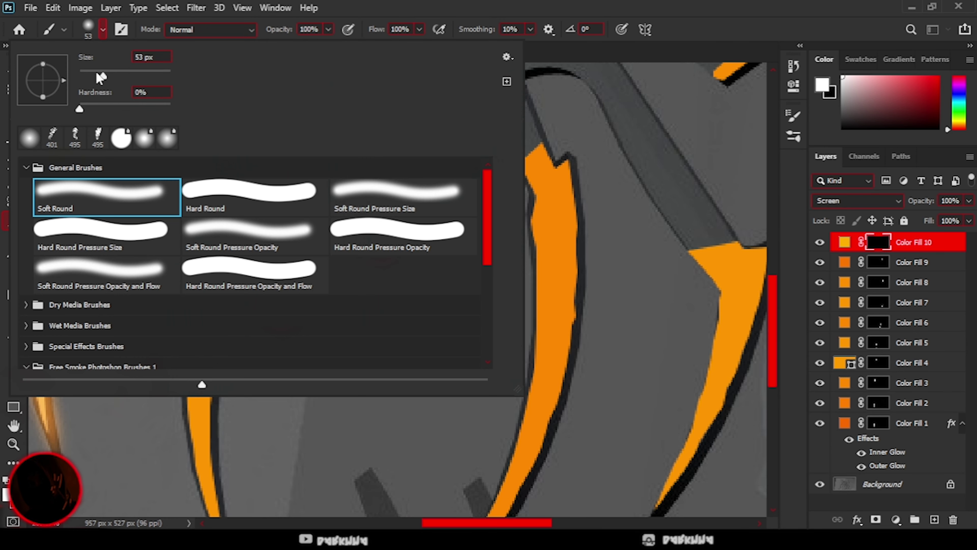
type("21")
key("Return")
Step: Paint yellow glow down the lower orange leg and along the right leg to its tip
mouse_move(236, 254)
left_mouse_down()
mouse_move(208, 331)
mouse_move(219, 435)
left_mouse_up()
scroll(249, 135, "down", 2)
mouse_move(201, 258)
left_mouse_down()
mouse_move(230, 497)
mouse_move(211, 313)
mouse_move(244, 102)
mouse_move(254, 150)
left_mouse_up()
mouse_move(534, 109)
left_mouse_down()
mouse_move(556, 120)
mouse_move(560, 164)
mouse_move(542, 357)
left_mouse_up()
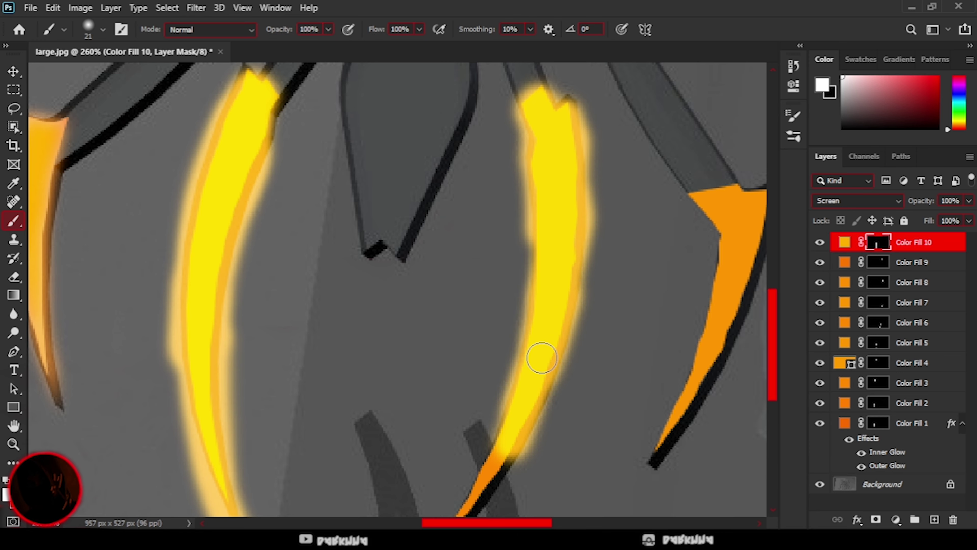
scroll(541, 358, "down", 2)
left_click_drag(498, 327, 474, 431)
scroll(540, 381, "up", 1)
left_click_drag(536, 526, 568, 526)
mouse_move(508, 184)
left_mouse_down()
mouse_move(539, 200)
mouse_move(592, 181)
mouse_move(523, 375)
mouse_move(549, 305)
left_mouse_up()
Step: Paint further yellow glow strokes over the upper-left leg and remaining leg tips
scroll(550, 304, "up", 4)
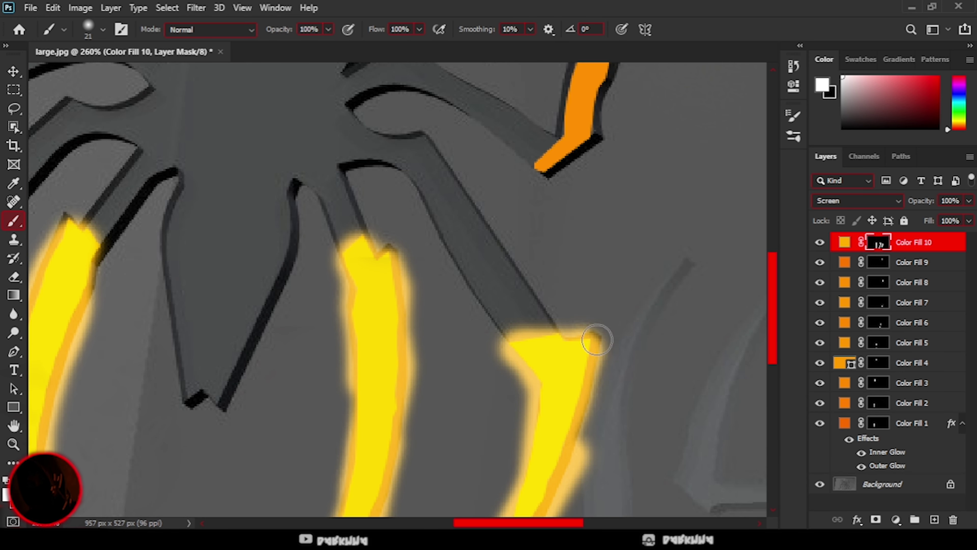
scroll(593, 332, "up", 2)
mouse_move(539, 269)
left_mouse_down()
mouse_move(593, 235)
mouse_move(584, 173)
mouse_move(617, 192)
mouse_move(591, 53)
left_mouse_up()
scroll(585, 192, "up", 2)
scroll(617, 192, "up", 2)
scroll(590, 53, "up", 2)
mouse_move(471, 102)
left_mouse_down()
mouse_move(512, 265)
mouse_move(496, 350)
left_mouse_up()
left_click_drag(548, 525, 487, 525)
mouse_move(292, 423)
left_mouse_down()
mouse_move(266, 385)
mouse_move(269, 331)
mouse_move(254, 231)
mouse_move(279, 192)
left_mouse_up()
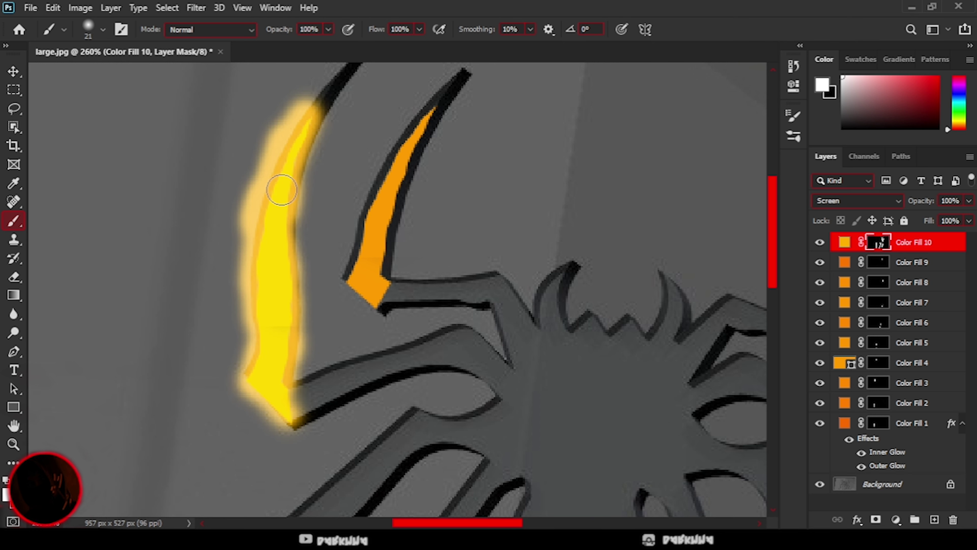
scroll(280, 192, "up", 2)
left_click_drag(318, 153, 360, 112)
left_click_drag(455, 135, 362, 345)
Step: Copy Color Fill 1's inner and outer glow style and paste it onto Color Fill 10
right_click(923, 242)
left_click(808, 17)
left_click(450, 393)
left_click(450, 300)
Step: Mask away the lower-left leg's outer yellow edge with black, thinning its right side
key("Return")
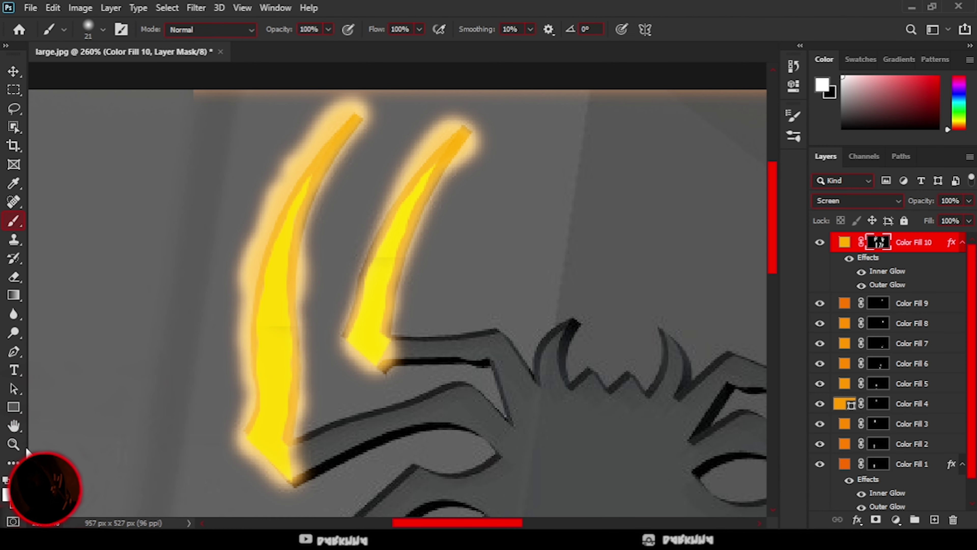
key("z")
left_click_drag(610, 290, 556, 305)
left_click_drag(269, 320, 299, 320)
key("b")
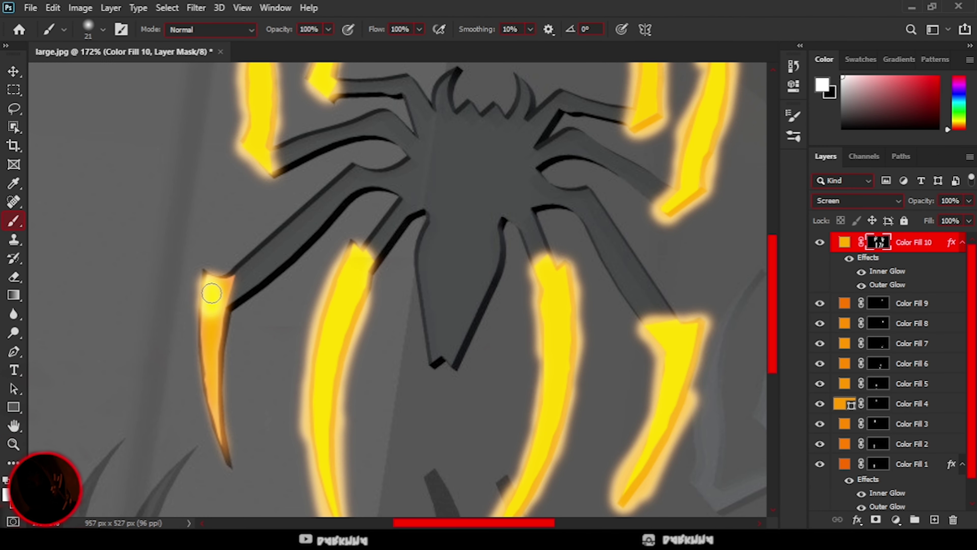
left_click_drag(215, 277, 227, 462)
scroll(150, 408, "down", 2)
key("z")
left_click_drag(202, 354, 238, 354)
key("x")
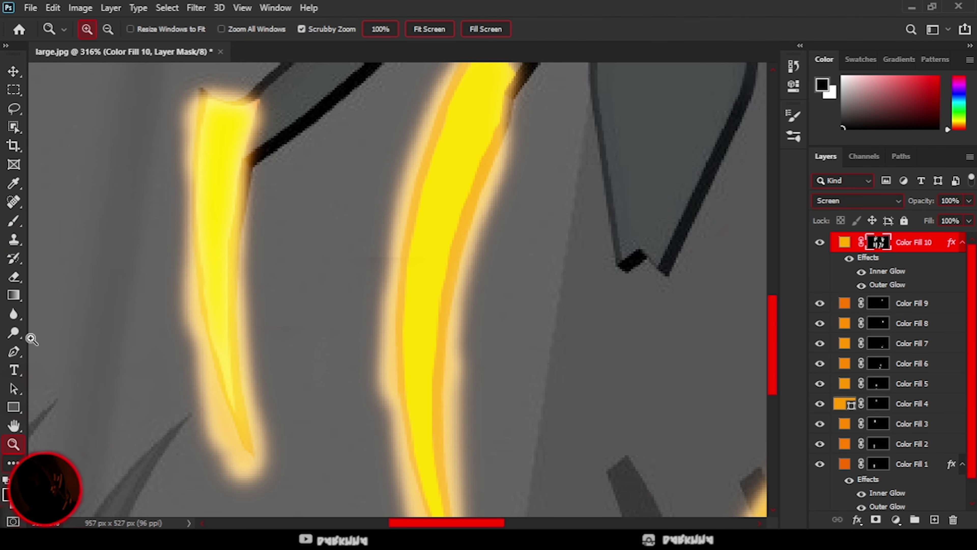
key("b")
left_click_drag(170, 226, 248, 475)
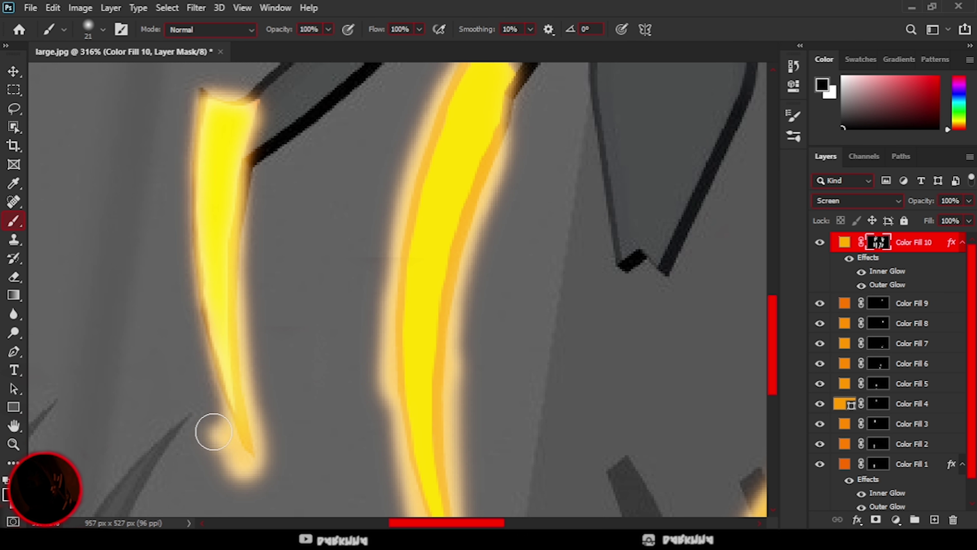
left_click_drag(266, 345, 271, 454)
Step: Trim yellow off the neighbouring leg's tip, then restore its point with white
scroll(264, 350, "up", 1)
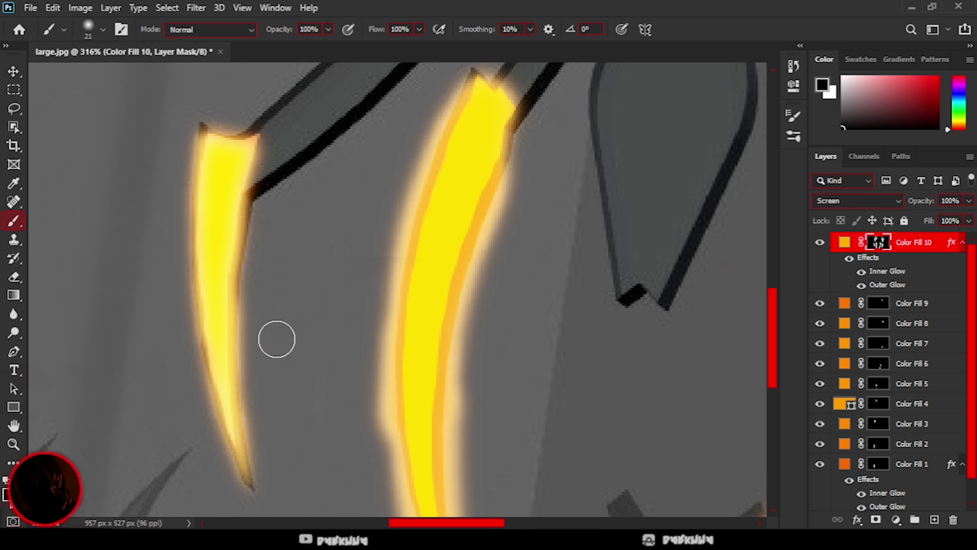
scroll(119, 339, "down", 1)
scroll(357, 358, "down", 3)
mouse_move(394, 386)
left_mouse_down()
mouse_move(445, 446)
mouse_move(484, 405)
mouse_move(463, 315)
left_mouse_up()
scroll(469, 339, "up", 3)
scroll(476, 367, "down", 1)
key("x")
left_click_drag(388, 353, 430, 415)
Step: Preview blend modes for Color Fill 10, landing on Multiply
key("z")
scroll(282, 372, "up", 2)
scroll(282, 372, "down", 3)
scroll(268, 386, "up", 3)
left_click(858, 201)
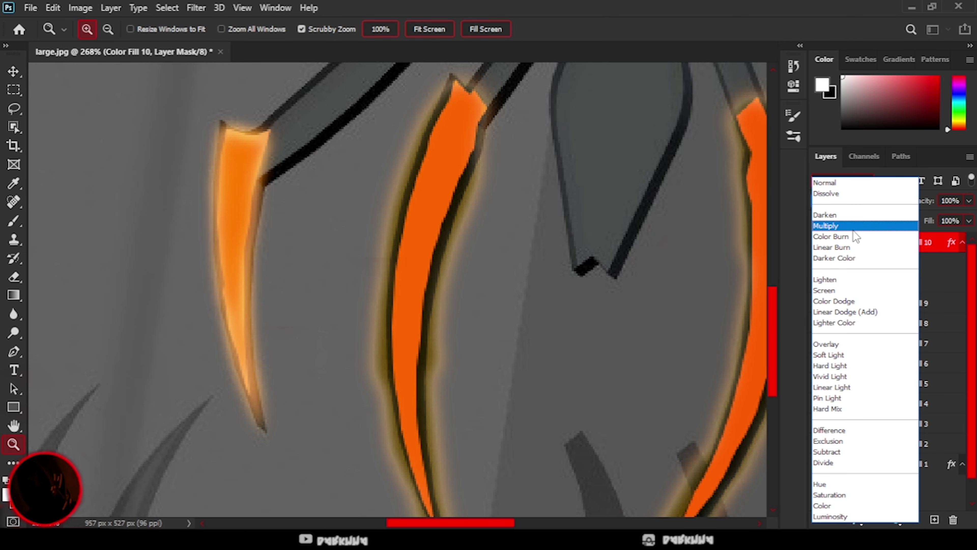
Step: Blend Color Fill 10 in Screen mode at 38% opacity after trying Linear Dodge (Add)
left_click(846, 312)
scroll(323, 326, "down", 2)
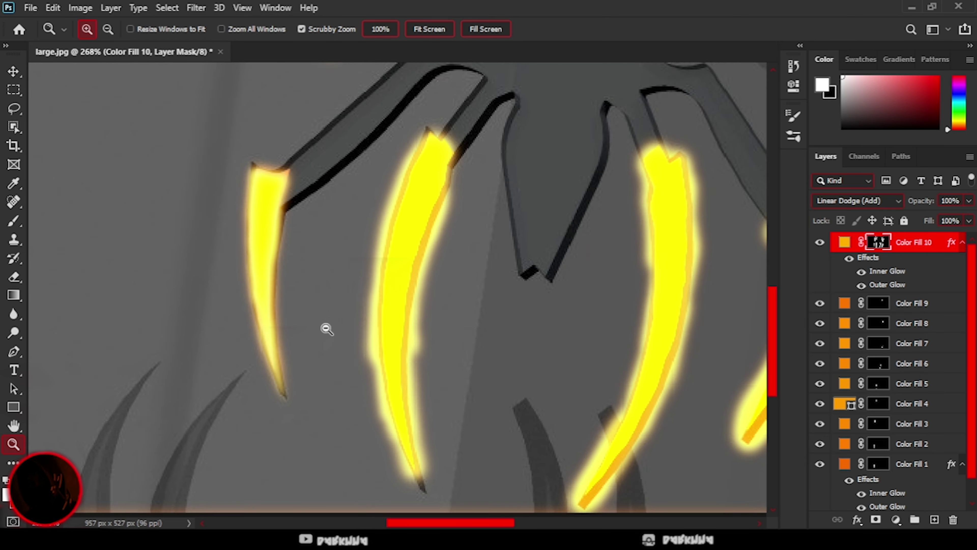
scroll(323, 326, "up", 2)
left_click(857, 200)
left_click(827, 291)
key("3")
key("8")
scroll(246, 338, "down", 3)
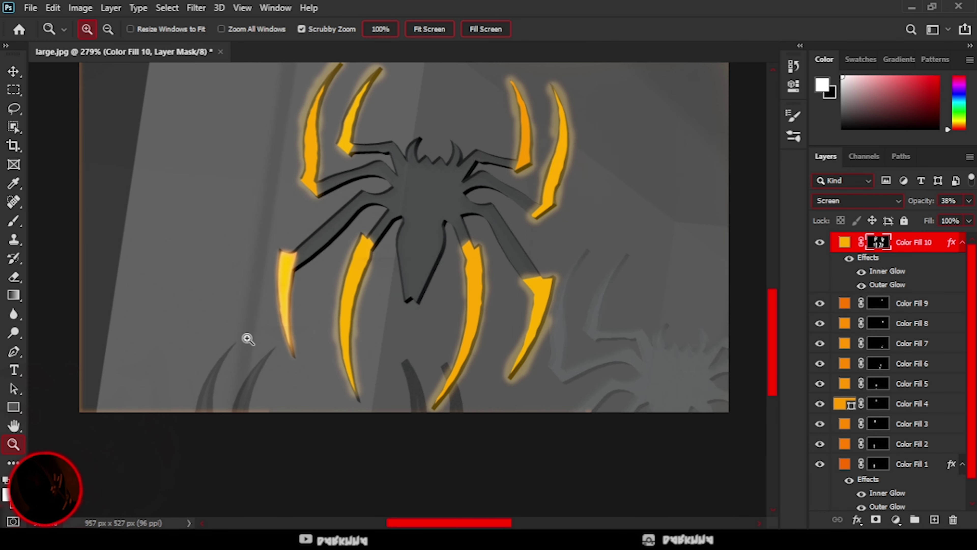
scroll(290, 222, "up", 2)
scroll(382, 241, "up", 3)
scroll(382, 241, "down", 2)
Step: Set up a black mask brush at 85% opacity and 67% flow
key("b")
key("x")
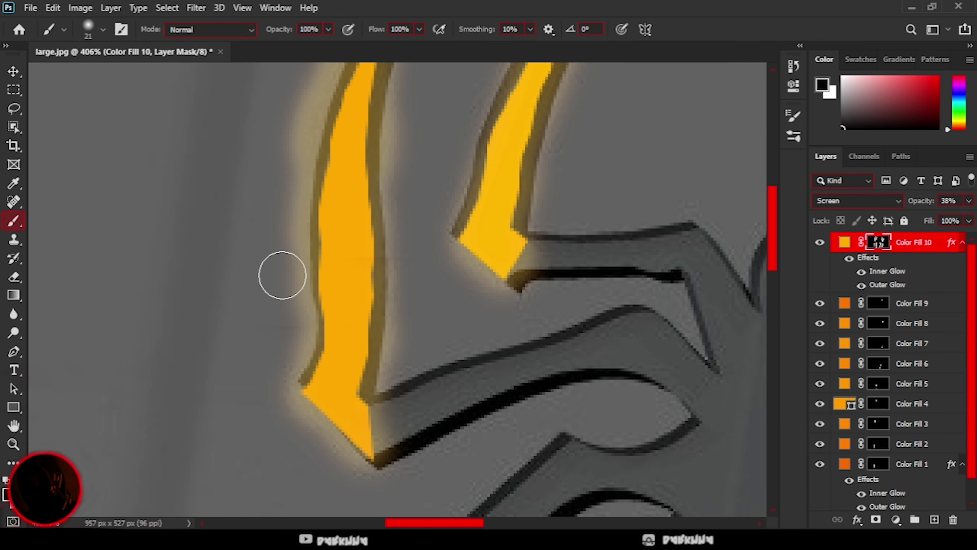
left_click(328, 29)
key("shift+6")
key("shift+7")
scroll(257, 170, "up", 2)
scroll(311, 138, "up", 2)
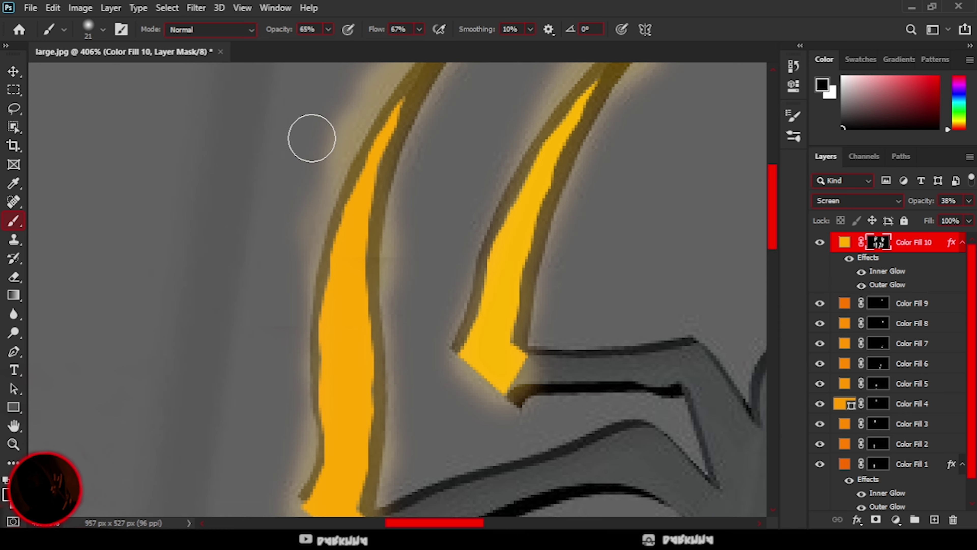
scroll(306, 185, "up", 2)
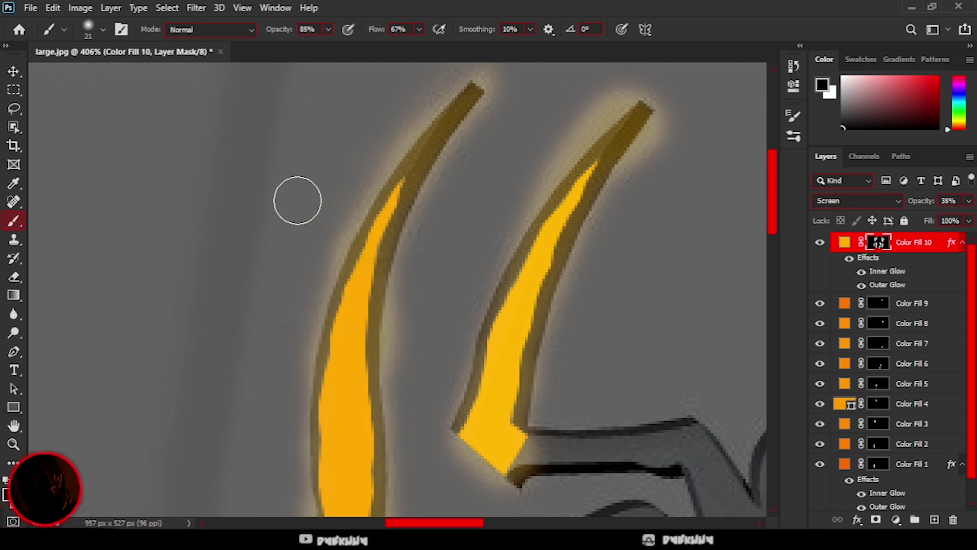
scroll(346, 188, "down", 1)
scroll(405, 238, "down", 4)
scroll(497, 312, "up", 1)
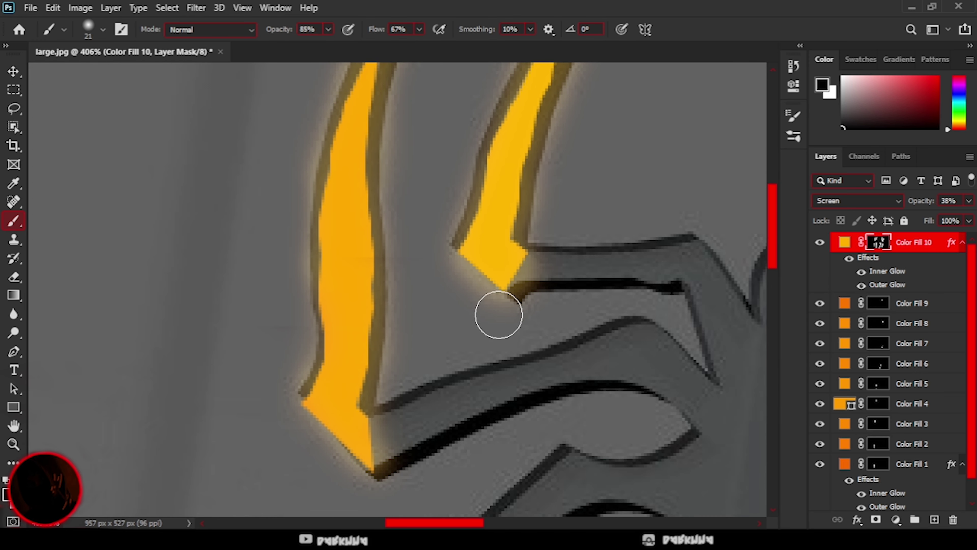
scroll(527, 305, "up", 2)
scroll(608, 103, "up", 1)
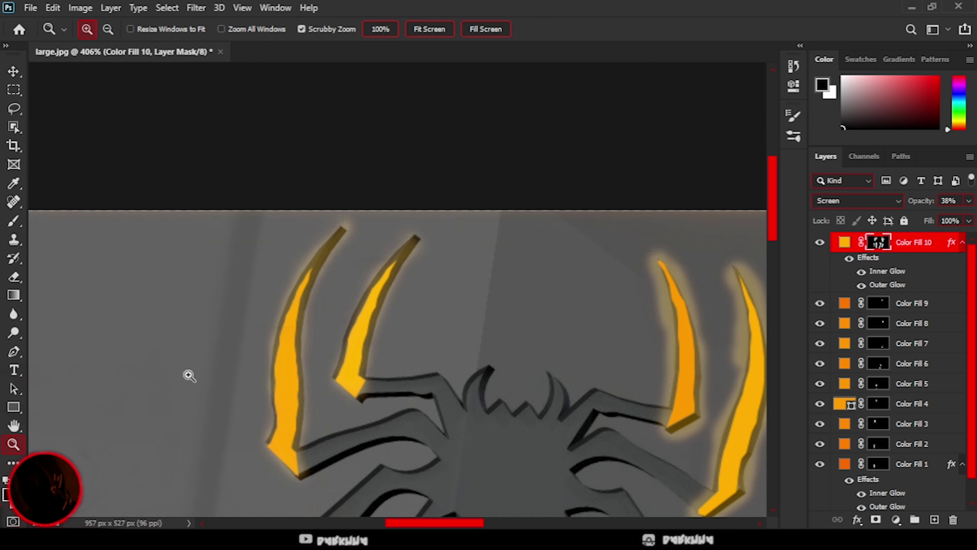
Step: Paint away the glow haze beside the upper legs and the lower-left leg
left_click_drag(369, 162, 378, 262)
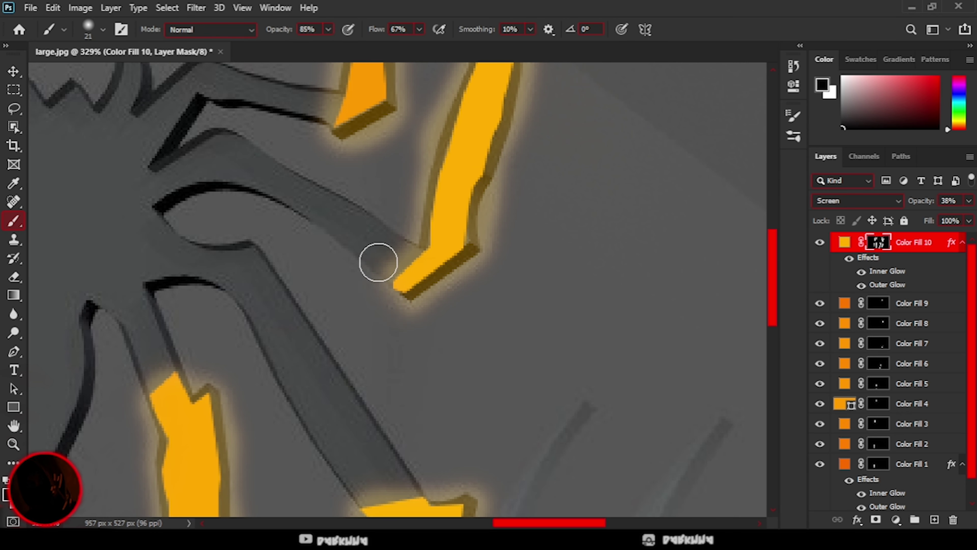
scroll(510, 229, "up", 1)
scroll(520, 224, "up", 3)
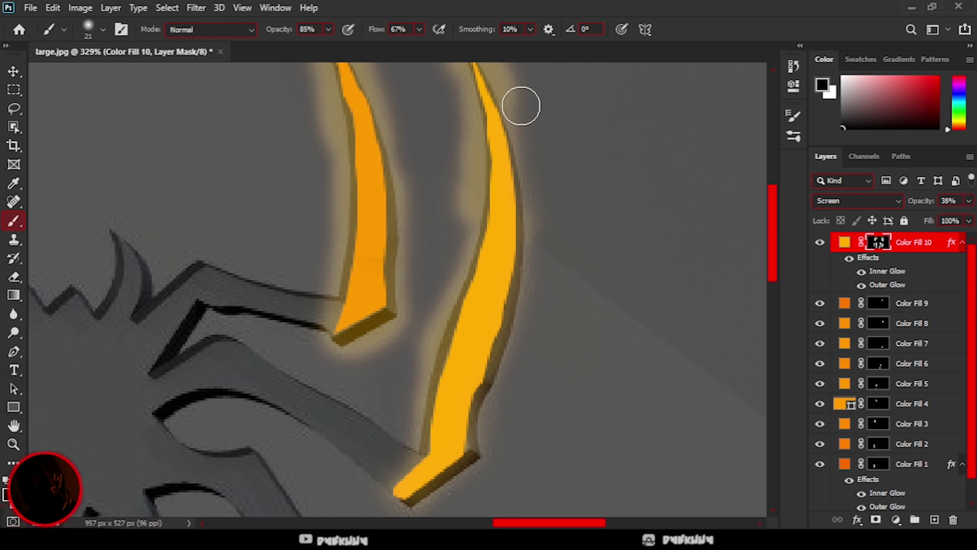
scroll(519, 103, "up", 1)
mouse_move(446, 208)
left_mouse_down()
mouse_move(449, 394)
mouse_move(349, 159)
mouse_move(312, 299)
left_mouse_up()
left_click_drag(328, 399, 327, 500)
Step: Scroll around the canvas to inspect the softened glow around the legs
scroll(359, 375, "down", 2)
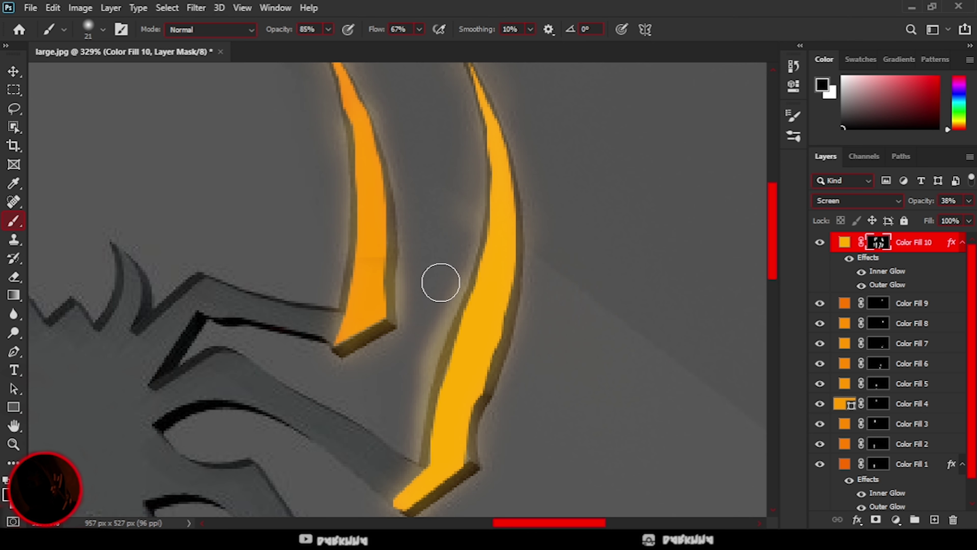
scroll(408, 345, "up", 1)
scroll(325, 203, "down", 5)
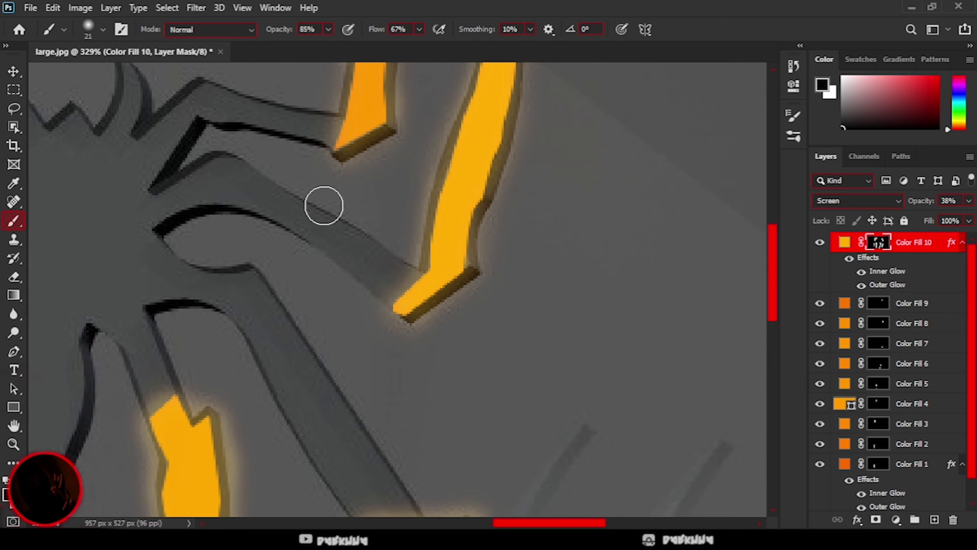
scroll(361, 263, "down", 4)
scroll(481, 281, "down", 1)
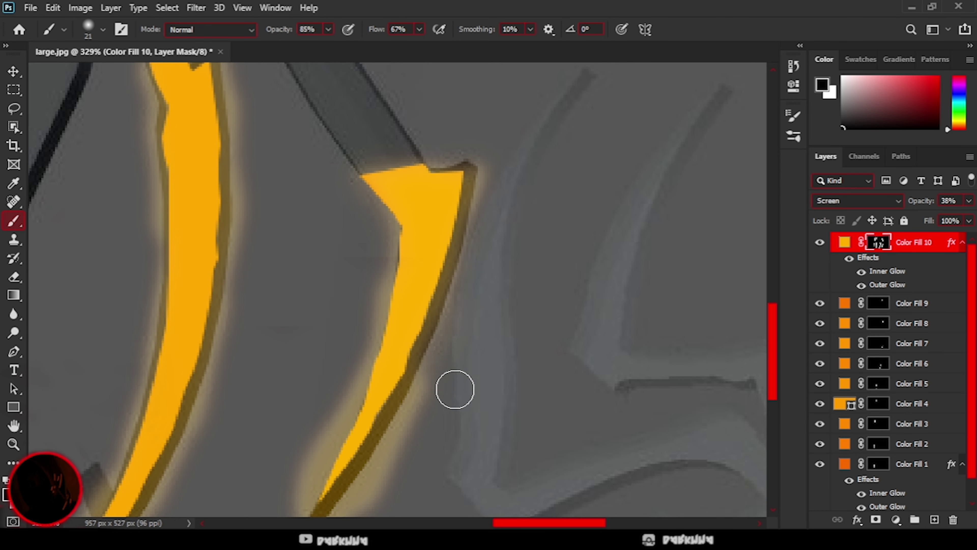
scroll(453, 388, "down", 1)
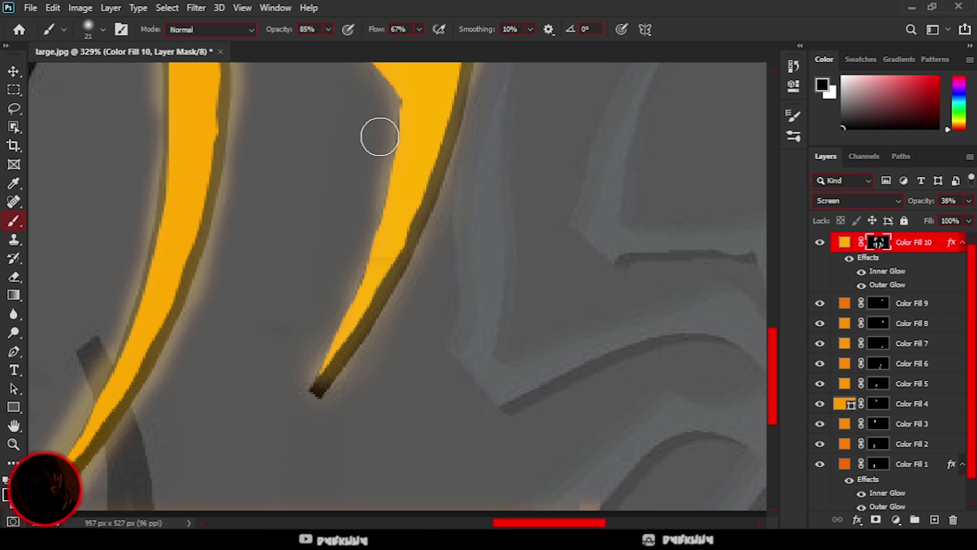
scroll(269, 207, "down", 1)
scroll(304, 362, "left", 4)
scroll(385, 423, "up", 1)
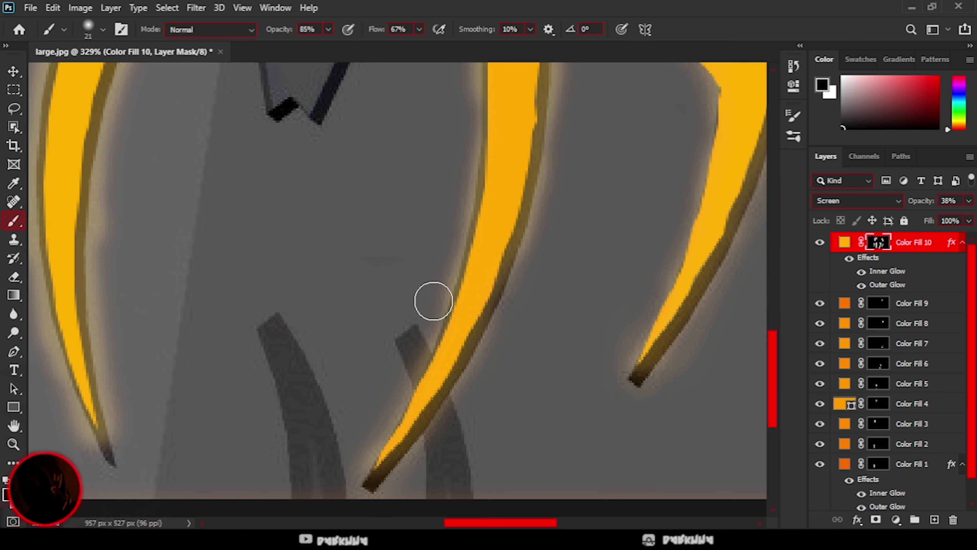
scroll(567, 131, "up", 1)
scroll(545, 144, "up", 2)
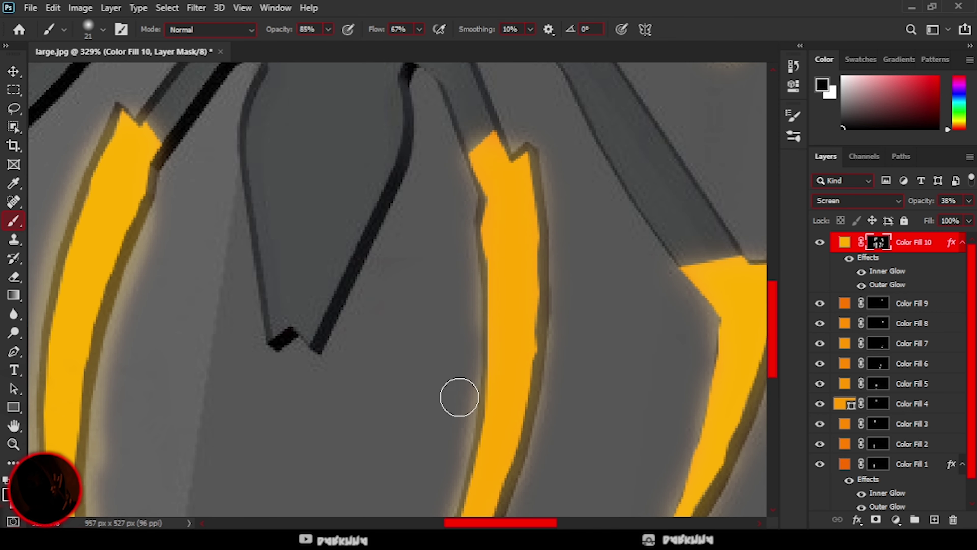
scroll(463, 346, "down", 1)
scroll(484, 431, "left", 4)
scroll(484, 432, "down", 1)
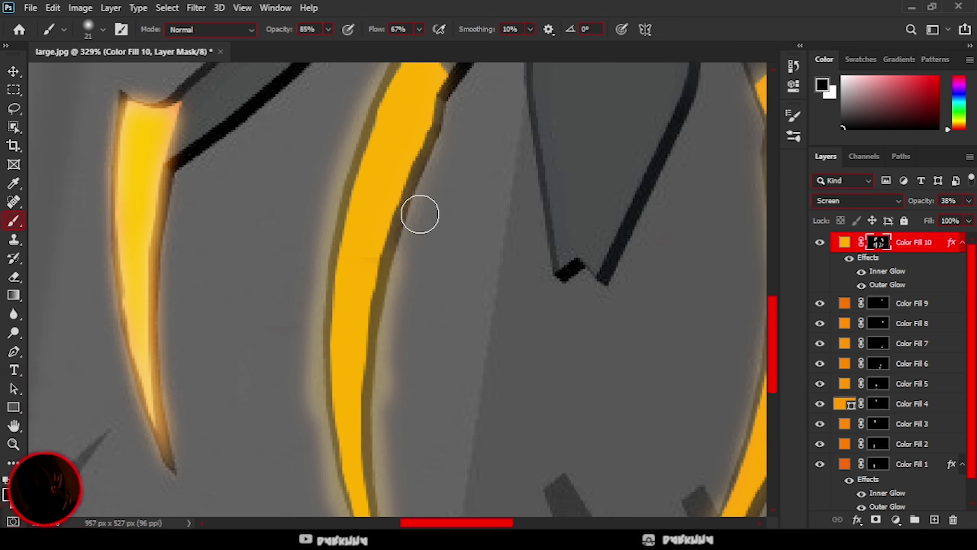
scroll(392, 423, "down", 1)
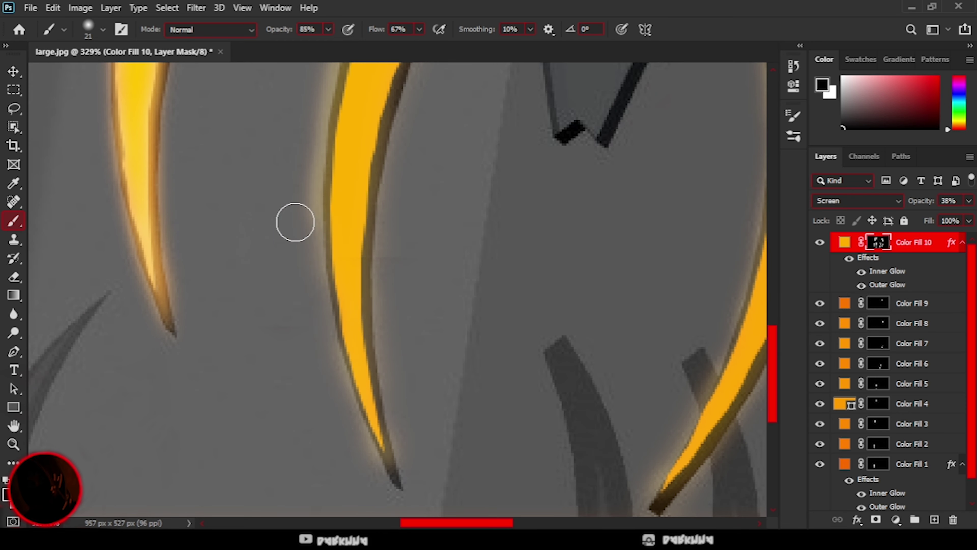
scroll(299, 304, "up", 2)
scroll(305, 324, "up", 1)
Step: Fit the image in view, raise Color Fill 10 to 100% opacity, and add a new layer without a mask
key("z")
key("ctrl+0")
left_click(969, 201)
mouse_move(924, 218)
left_mouse_down()
mouse_move(955, 225)
mouse_move(919, 218)
left_mouse_up()
left_click(934, 519)
left_click(543, 209)
left_click(896, 520)
Step: Add a Gradient Fill layer, paint its mask with a 448 px brush, then add a yellow Color Fill 11
left_click(900, 281)
left_click(565, 127)
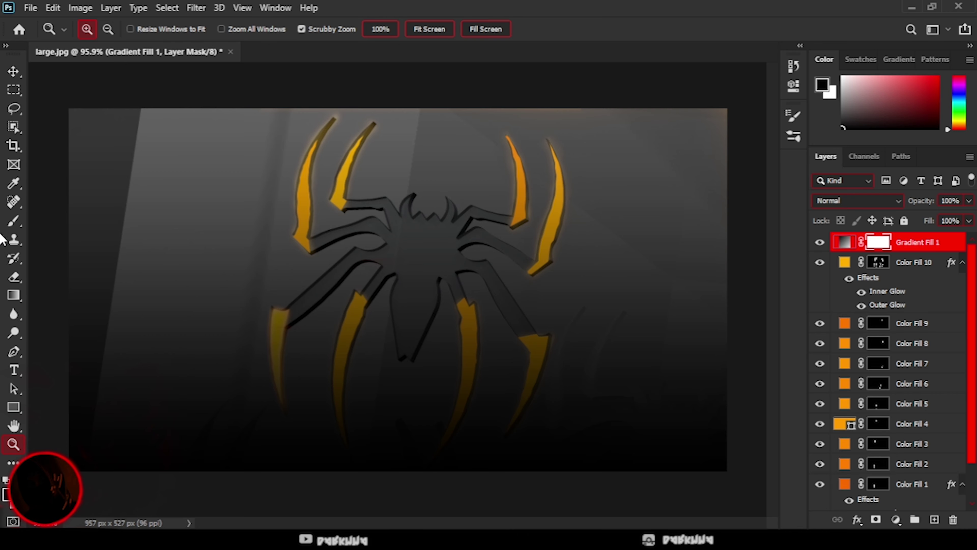
key("b")
left_click(88, 29)
left_click_drag(218, 135, 463, 431)
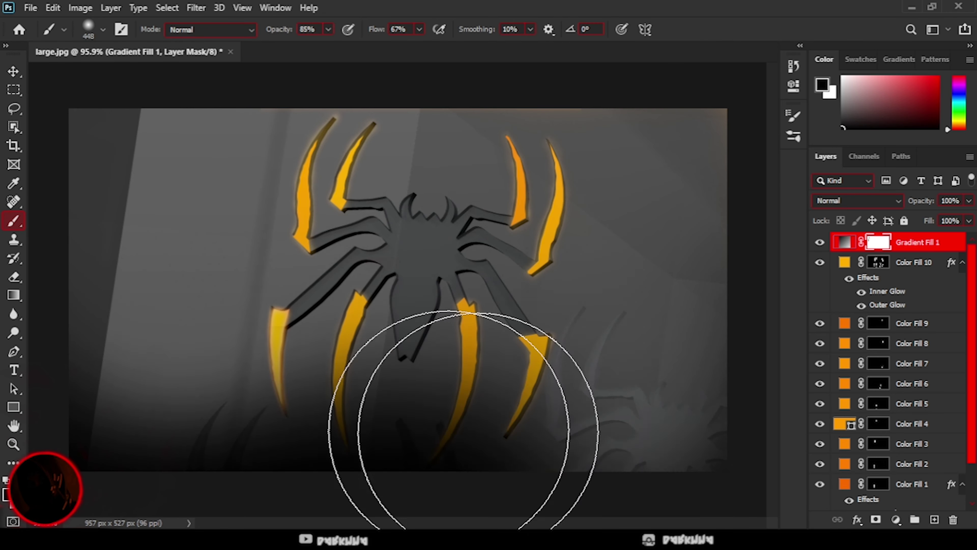
key("x")
mouse_move(142, 469)
left_mouse_down()
mouse_move(434, 493)
mouse_move(742, 403)
left_mouse_up()
left_click(896, 519)
left_click(857, 201)
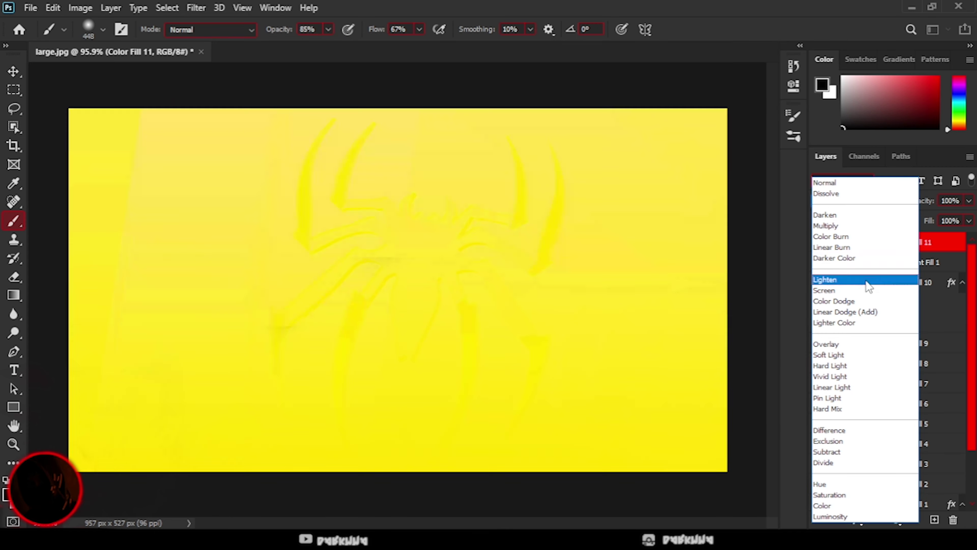
Step: Set Color Fill 11 to Screen and limit it with Blend If to brighter underlying areas
left_click(863, 286)
mouse_move(969, 201)
left_mouse_down()
mouse_move(946, 219)
mouse_move(971, 218)
left_mouse_up()
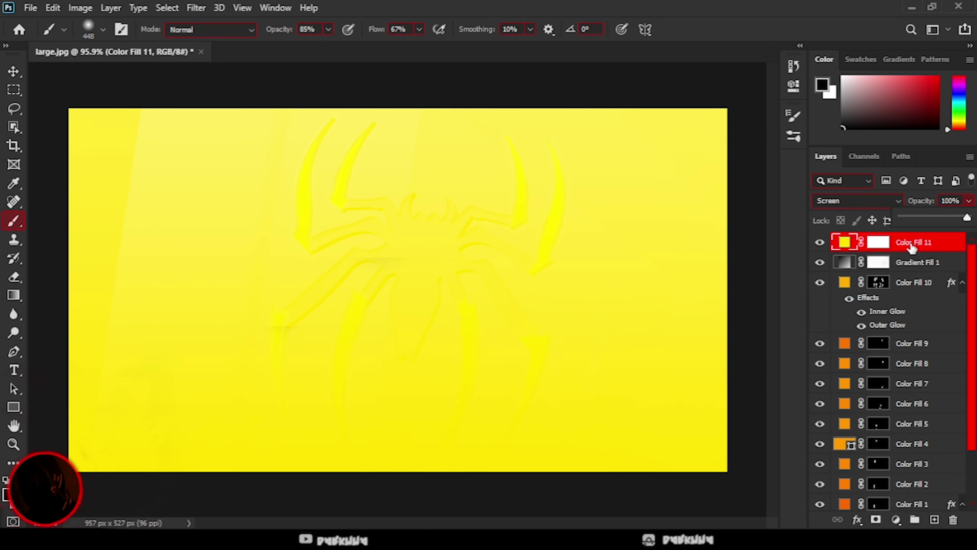
double_click(946, 242)
left_click_drag(612, 423, 634, 423)
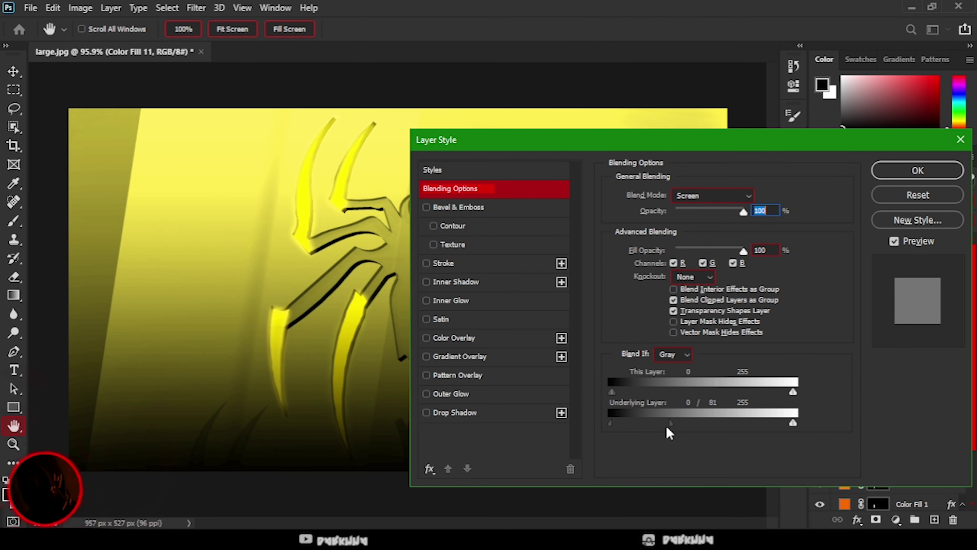
key("Return")
Step: Hide Color Fill 11's yellow with a black mask and zoom in on the spider's upper legs
key("b")
key("ctrl+backslash")
mouse_move(208, 229)
left_mouse_down()
mouse_move(185, 98)
mouse_move(436, 219)
mouse_move(350, 169)
mouse_move(121, 306)
mouse_move(535, 120)
mouse_move(677, 186)
left_mouse_up()
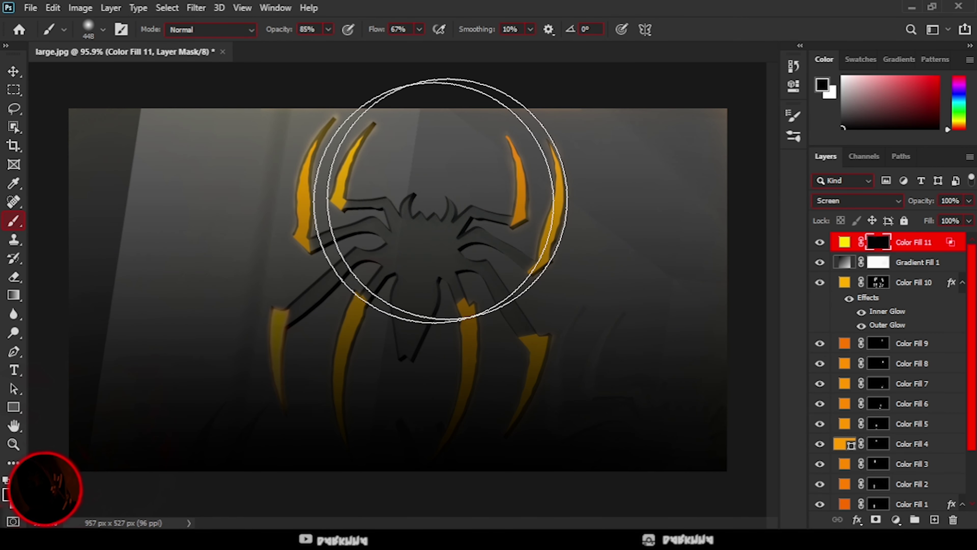
key("z")
left_click_drag(392, 284, 414, 284)
key("x")
Step: Paint white at 40% opacity over the spider, then fit the whole image in view
left_click_drag(328, 29, 299, 50)
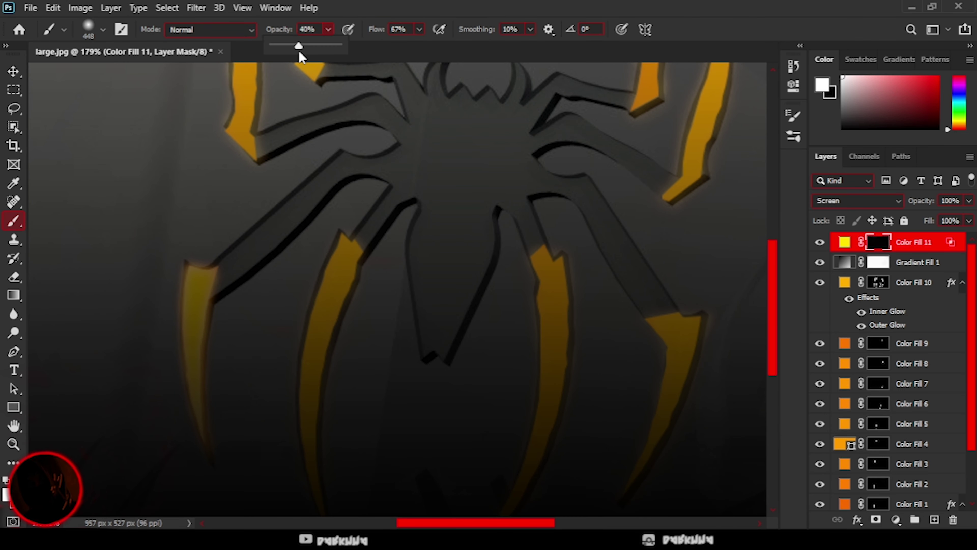
left_click_drag(269, 250, 305, 284)
scroll(292, 308, "up", 3)
left_click_drag(283, 327, 632, 320)
scroll(556, 207, "down", 5)
scroll(436, 328, "down", 5)
key("z")
key("ctrl+0")
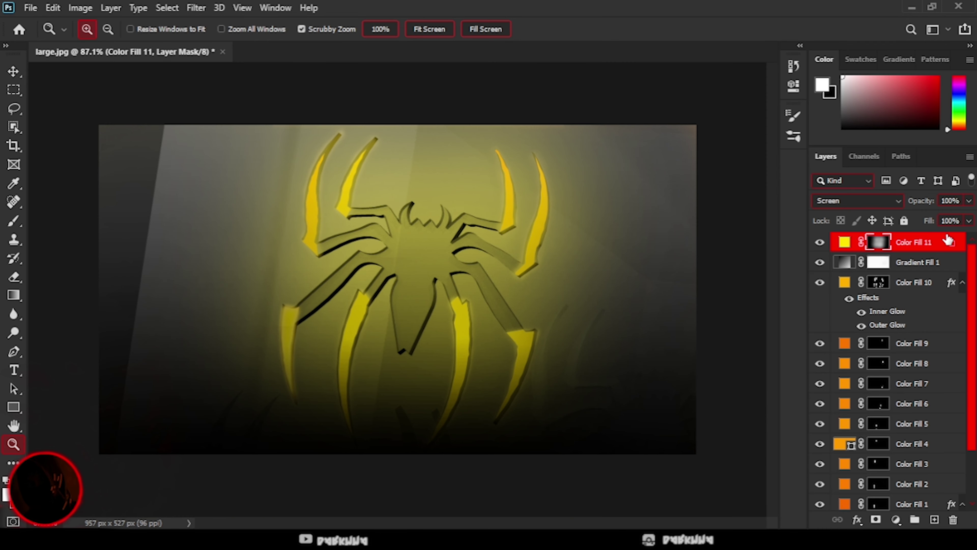
Step: Add a #ffc800 Solid Color fill shown only over brighter areas via Blend If
left_click(934, 519)
left_click(896, 520)
type("ffc8000")
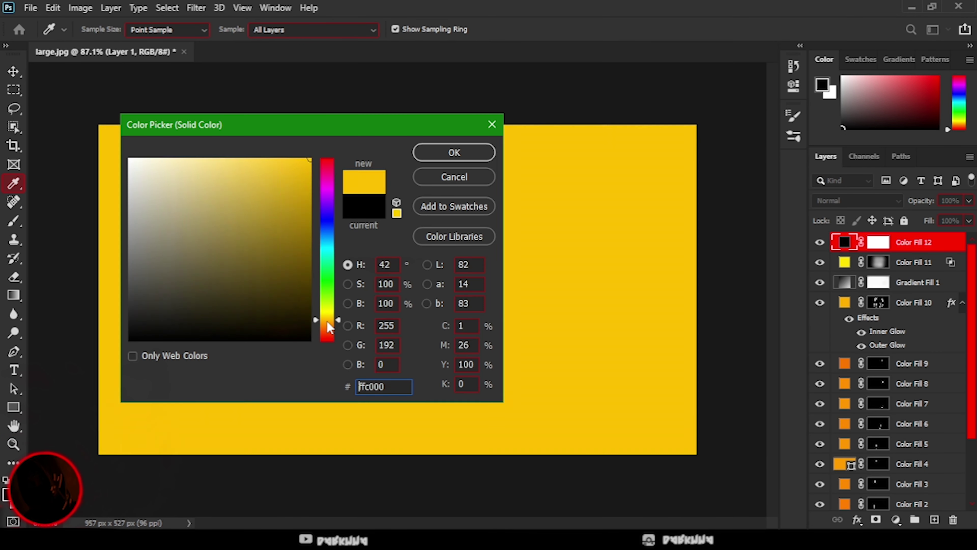
left_click(454, 151)
left_click_drag(627, 431, 612, 426)
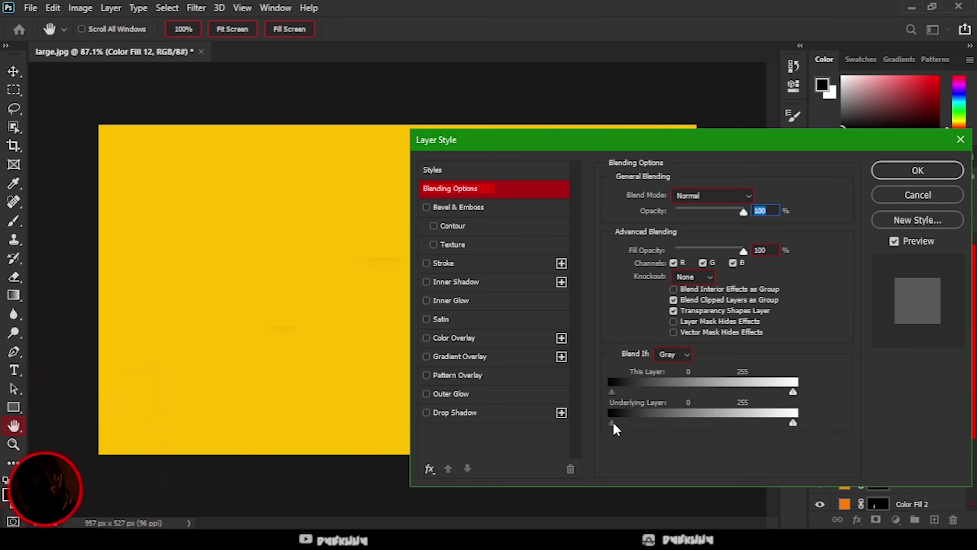
left_click(918, 170)
Step: Paint Color Fill 12's mask black at full flow to hide the yellow everywhere
key("b")
left_click_drag(75, 419, 238, 231)
left_click(328, 29)
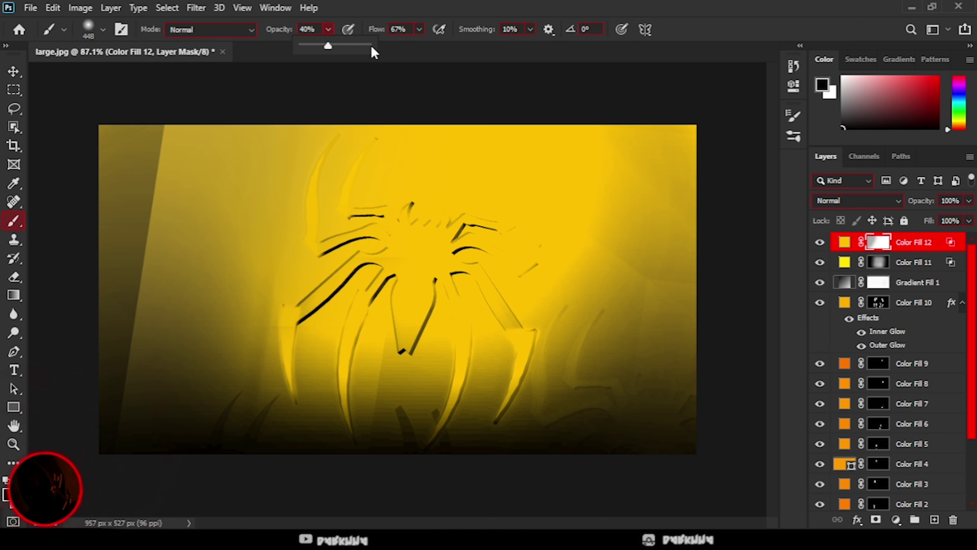
left_click_drag(419, 46, 446, 46)
mouse_move(153, 307)
left_mouse_down()
mouse_move(436, 131)
mouse_move(676, 175)
mouse_move(348, 328)
mouse_move(25, 420)
left_mouse_up()
Step: Zoom in on the spider body and set the brush to 72% opacity, size 15
left_click_drag(173, 364, 225, 364)
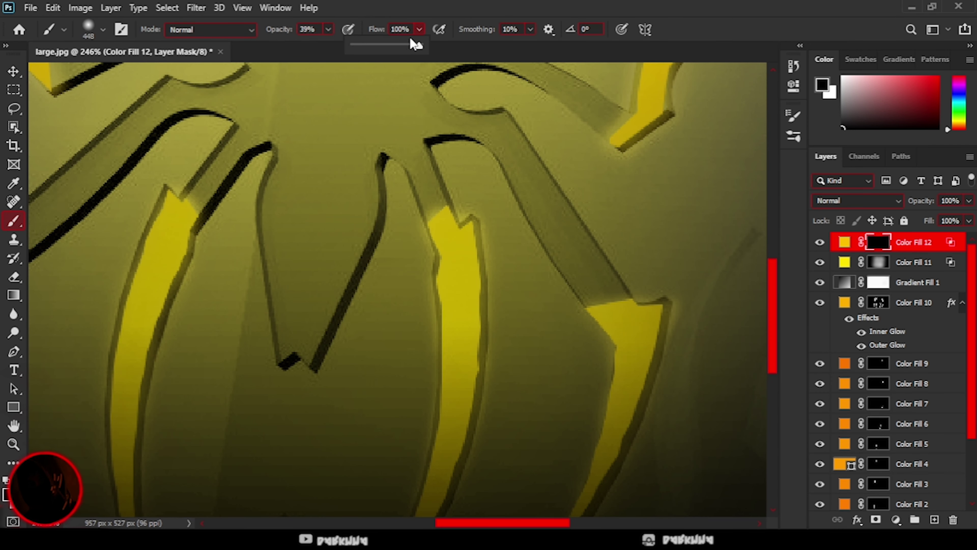
left_click_drag(344, 47, 351, 47)
left_click(103, 29)
left_click_drag(127, 79, 92, 79)
left_click(710, 36)
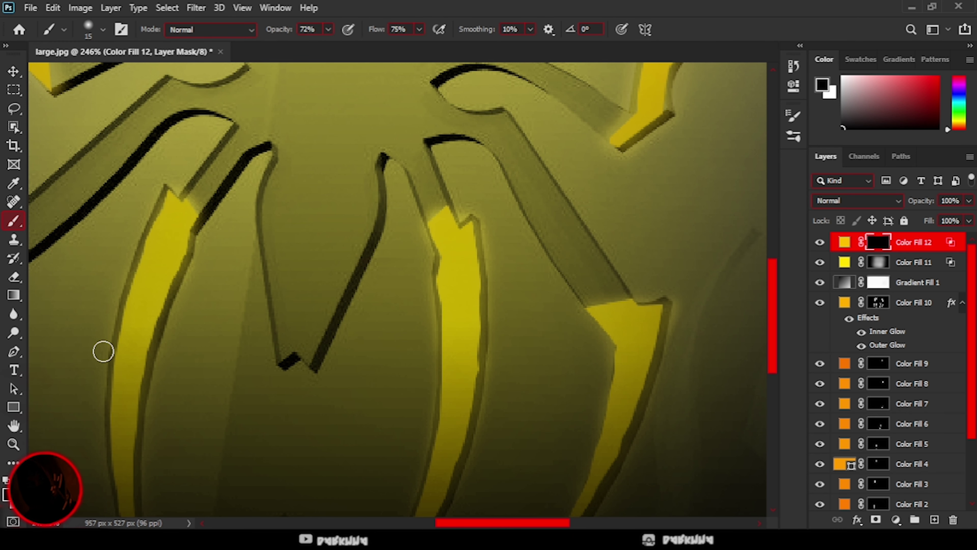
Step: Paint white glow along the leg edges, including the upper curved leg, then zoom out
mouse_move(283, 361)
left_mouse_down()
mouse_move(257, 196)
mouse_move(159, 196)
mouse_move(97, 270)
left_mouse_up()
scroll(234, 130, "up", 2)
scroll(280, 219, "up", 2)
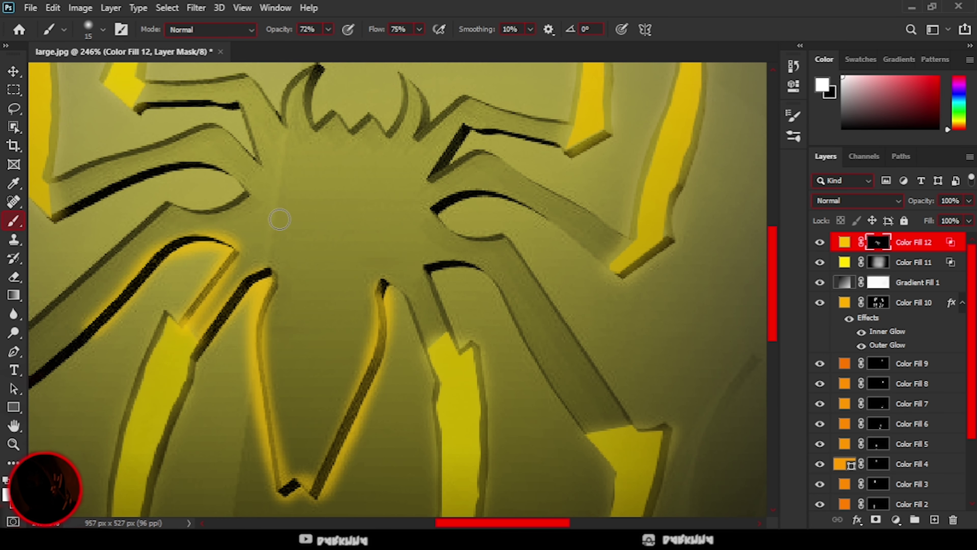
scroll(279, 218, "up", 2)
left_click_drag(286, 186, 314, 130)
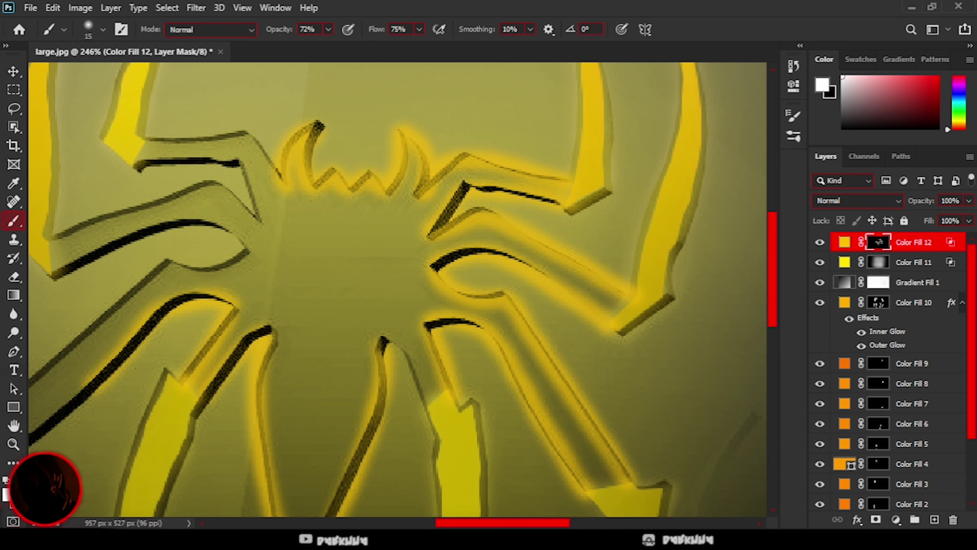
scroll(382, 371, "left", 5)
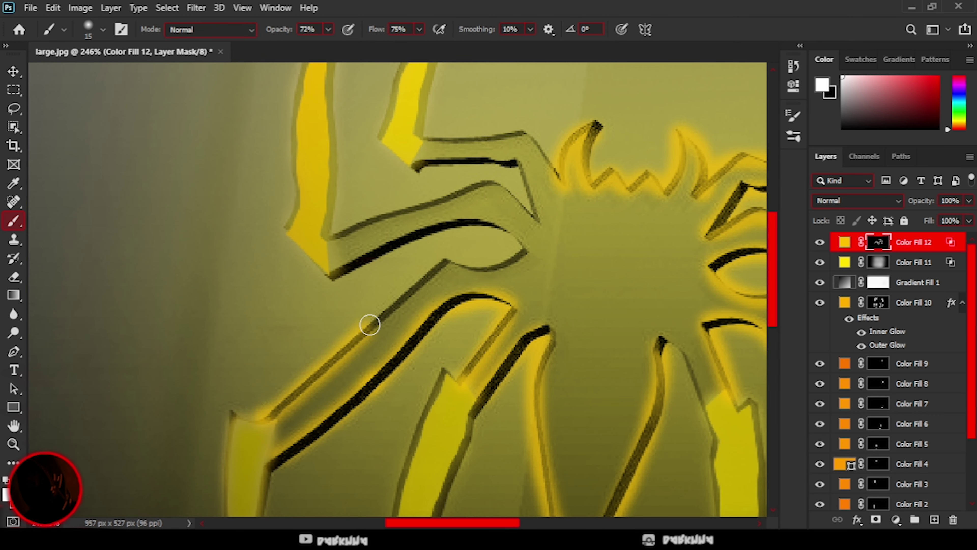
left_click_drag(342, 256, 468, 193)
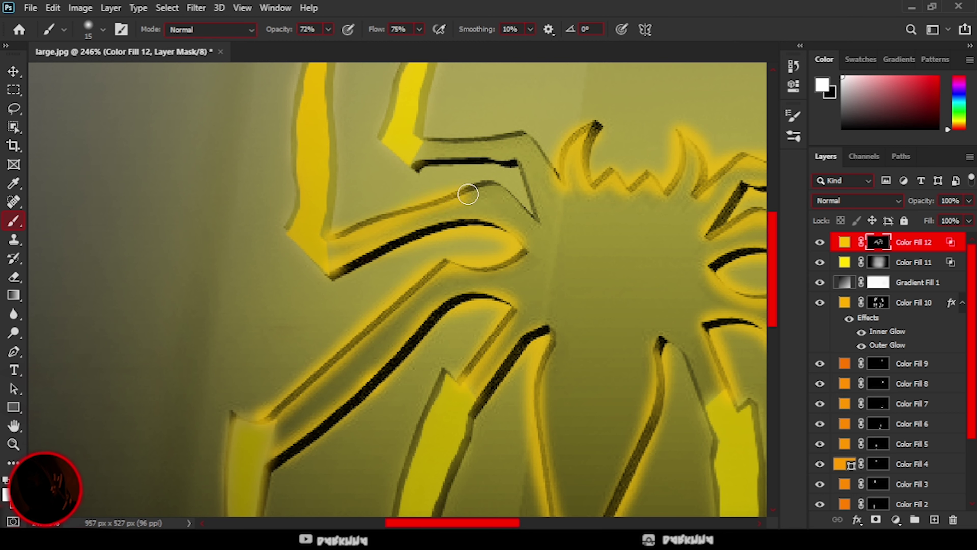
key("z")
scroll(528, 251, "down", 5)
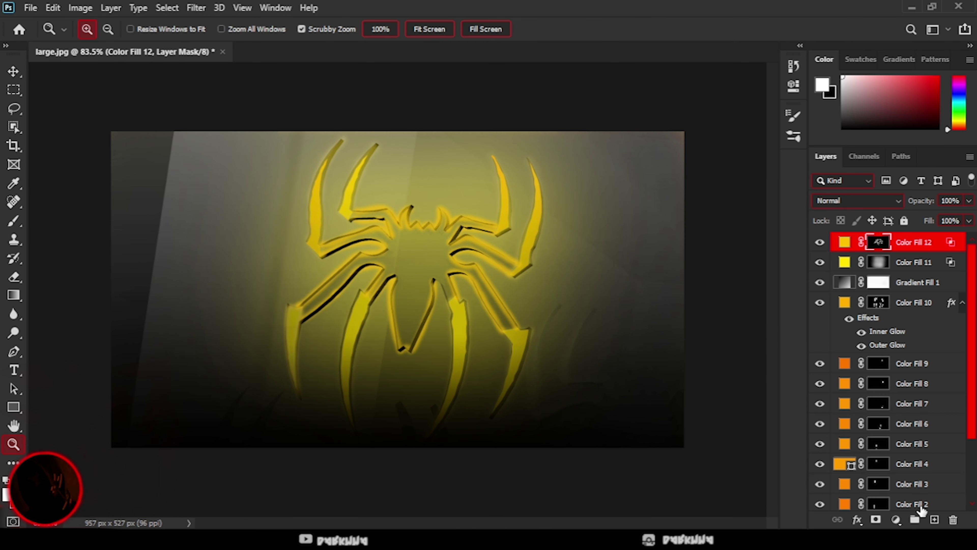
Step: Add a bright yellow #ffea00 Solid Color fill shown only over brighter areas via Blend If
left_click(896, 520)
left_click(846, 270)
left_click(337, 313)
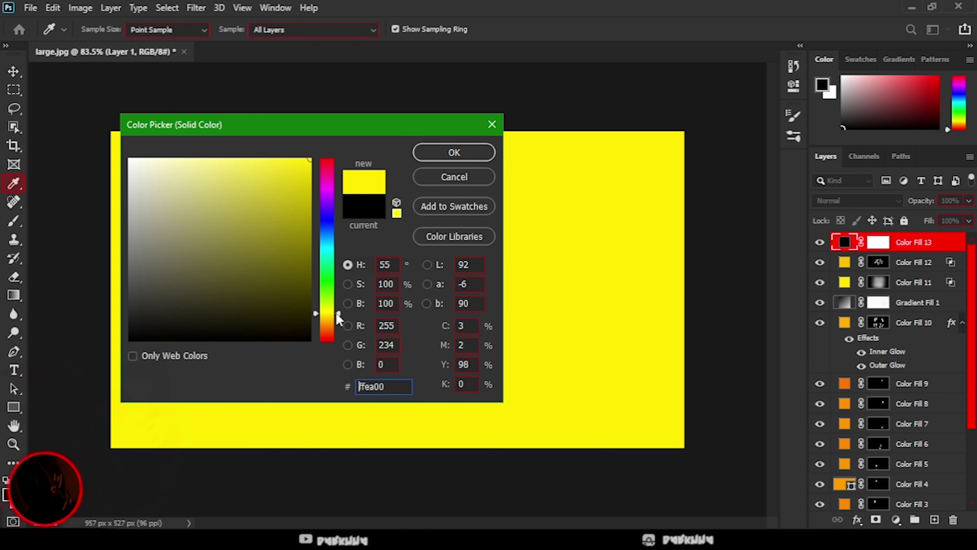
left_click(454, 152)
right_click(914, 242)
left_click(769, 17)
left_click_drag(611, 423, 654, 423)
left_click(917, 170)
Step: Set the new fill to Linear Dodge (Add) and paint dark strokes onto its mask
key("z")
left_click(857, 200)
left_click(877, 287)
left_click(14, 221)
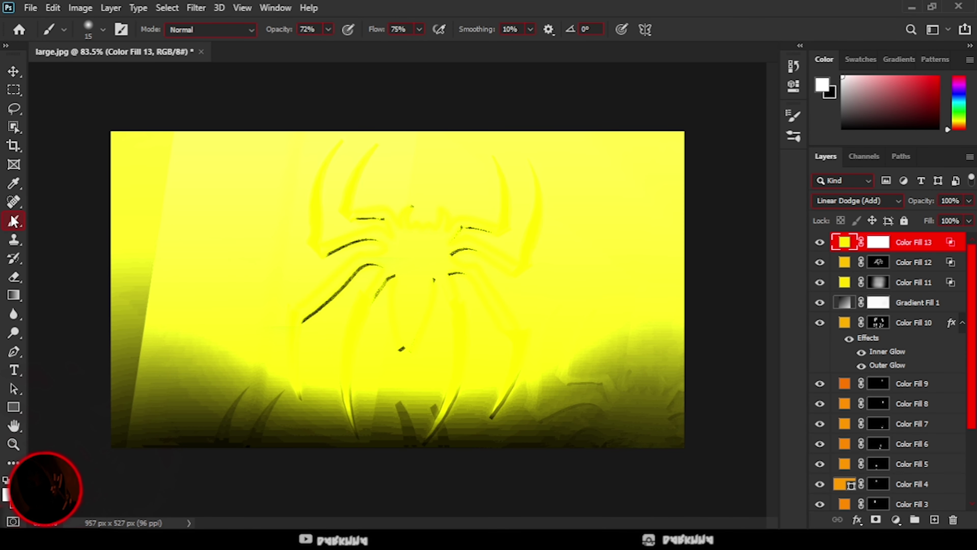
left_click_drag(116, 431, 421, 132)
left_click_drag(496, 131, 619, 362)
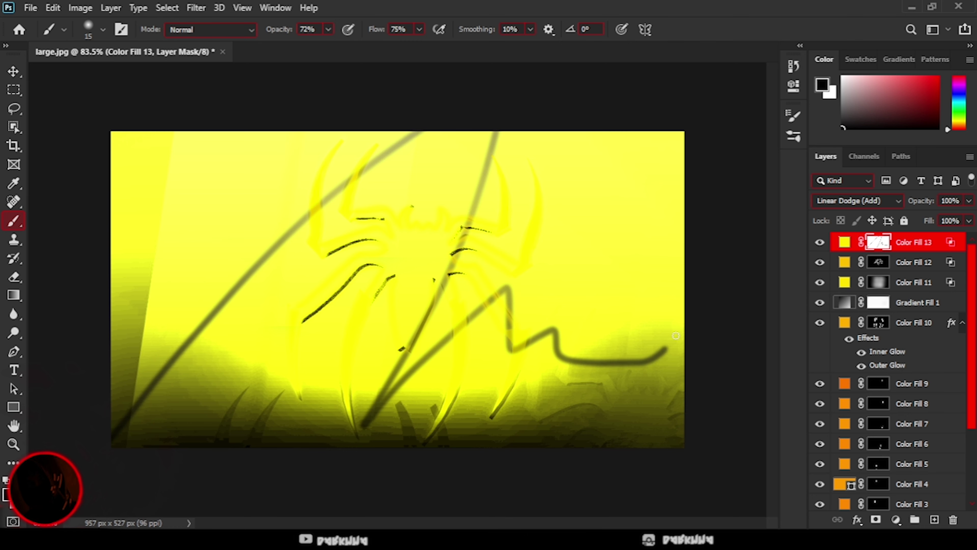
Step: Hide the yellow around the lower spider and across the left and top with black
right_click(188, 66)
key("Escape")
left_click_drag(447, 208, 294, 327)
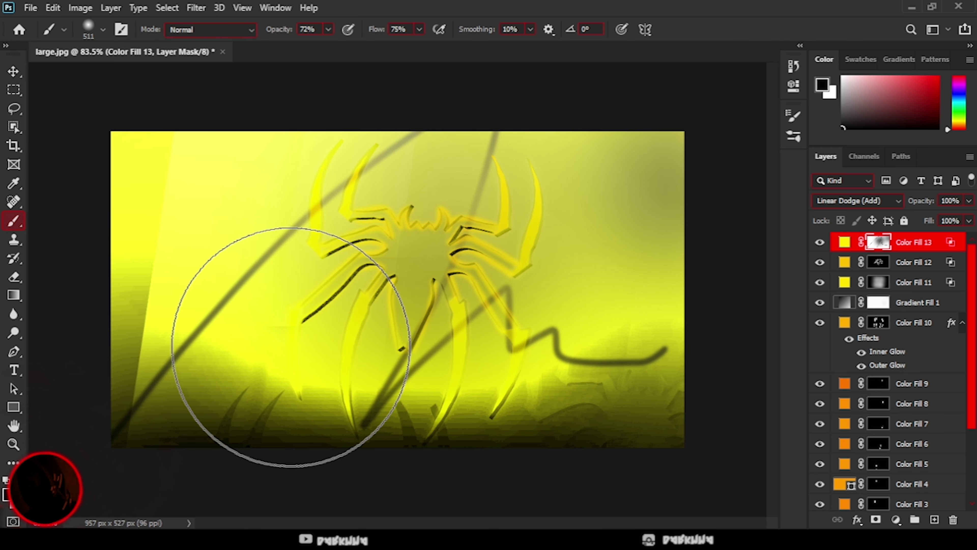
key("z")
mouse_move(157, 366)
left_mouse_down()
mouse_move(316, 498)
mouse_move(466, 347)
left_mouse_up()
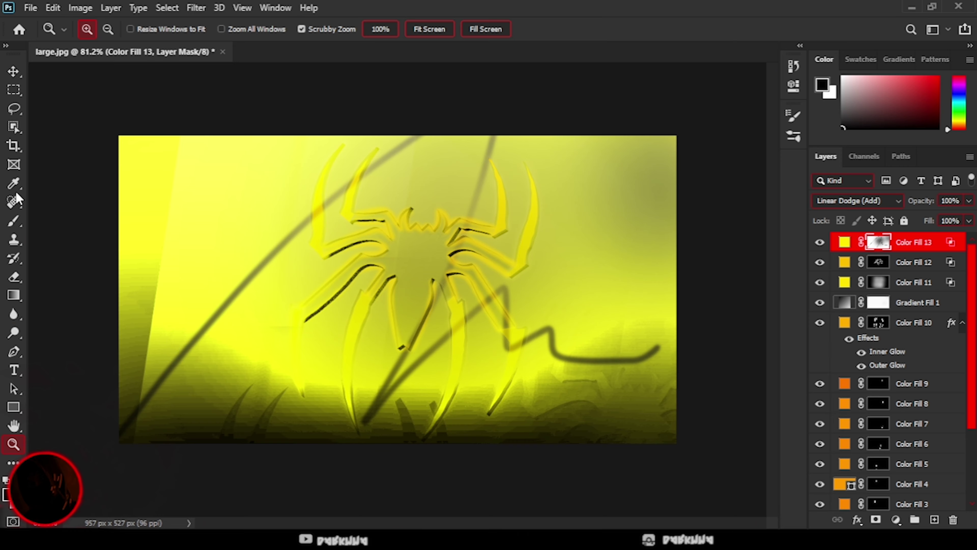
key("b")
mouse_move(173, 366)
left_mouse_down()
mouse_move(240, 186)
mouse_move(546, 167)
mouse_move(655, 327)
mouse_move(392, 371)
mouse_move(589, 349)
mouse_move(529, 246)
left_mouse_up()
Step: Zoom in on the spider body and brighten its glow with a smaller brush
key("z")
left_click_drag(406, 215, 571, 343)
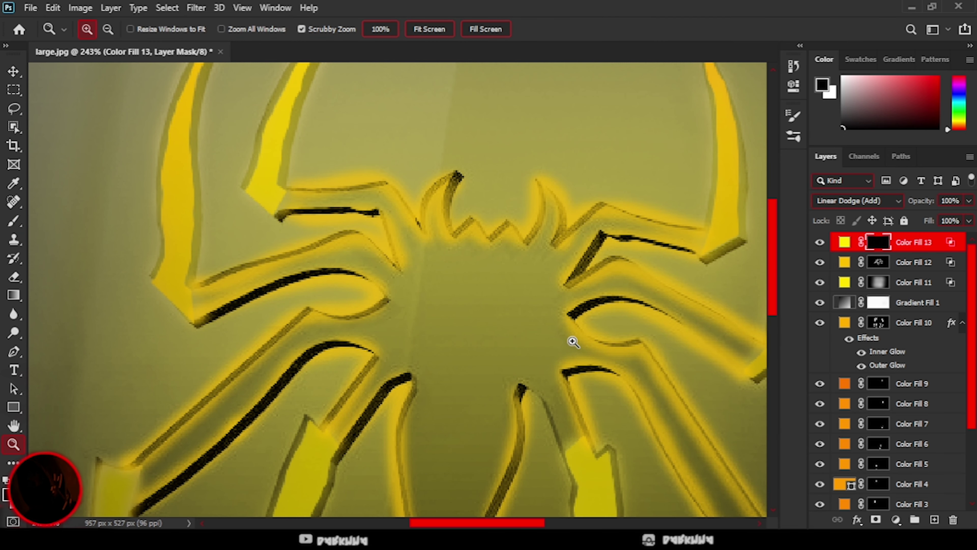
left_click(13, 221)
left_click(103, 29)
mouse_move(546, 216)
left_mouse_down()
mouse_move(530, 323)
mouse_move(555, 409)
mouse_move(589, 295)
mouse_move(556, 272)
left_mouse_up()
scroll(555, 410, "down", 3)
Step: Shrink the brush and keep painting white glow over the spider body
key("x")
key("bracketleft")
left_click(102, 30)
left_click(582, 174)
key("x")
scroll(439, 381, "down", 2)
mouse_move(433, 368)
left_mouse_down()
mouse_move(442, 389)
mouse_move(427, 216)
left_mouse_up()
Step: Switch the fill to Screen and paint glow up the leg and a size-10 spot near the body
left_click(858, 201)
left_click(831, 288)
mouse_move(490, 251)
left_mouse_down()
mouse_move(484, 214)
mouse_move(384, 181)
left_mouse_up()
left_click(103, 30)
left_click_drag(116, 66, 102, 66)
left_click(533, 187)
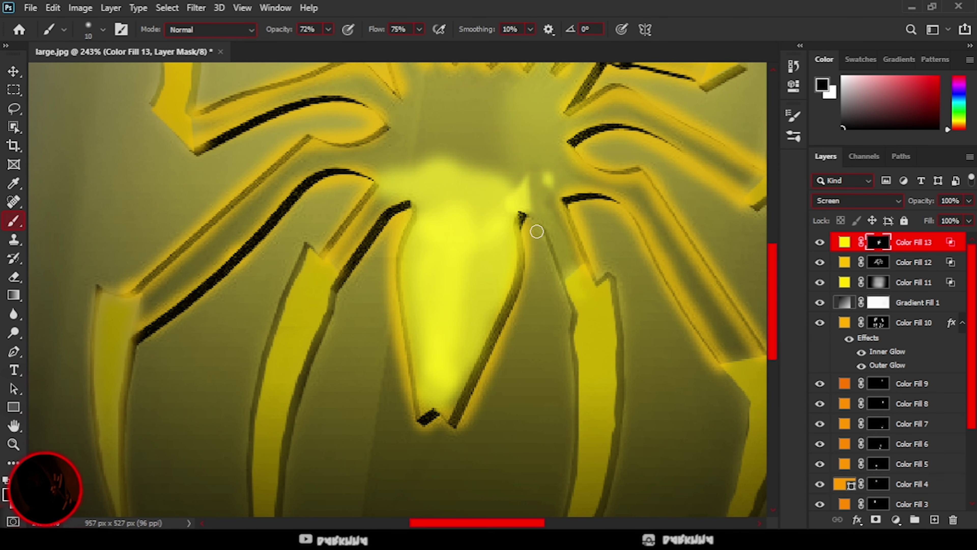
Step: Paint brighter white glow at size 26 from the body to the top and lower-left legs
left_click(103, 30)
left_click_drag(92, 65, 116, 66)
key("x")
left_click_drag(443, 200, 500, 127)
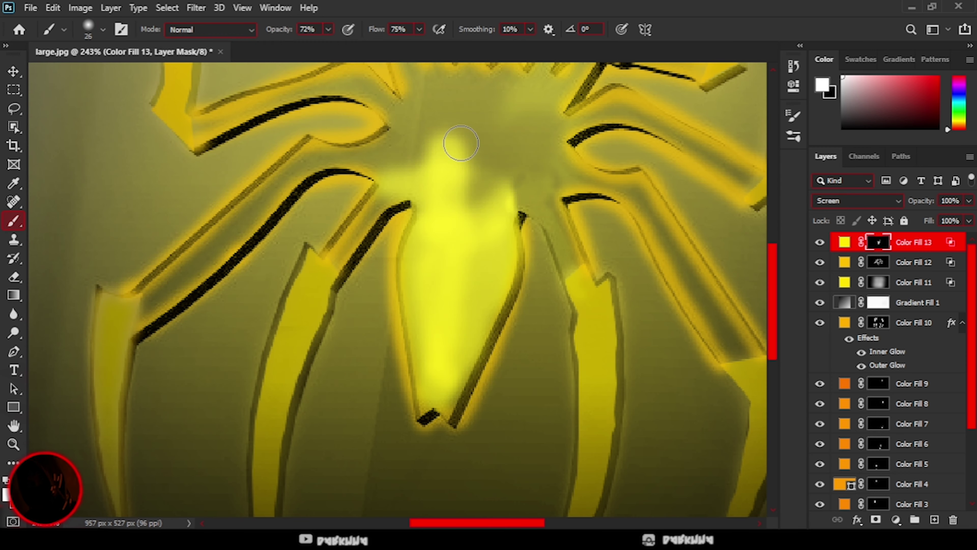
scroll(435, 234, "up", 3)
left_click_drag(436, 234, 454, 188)
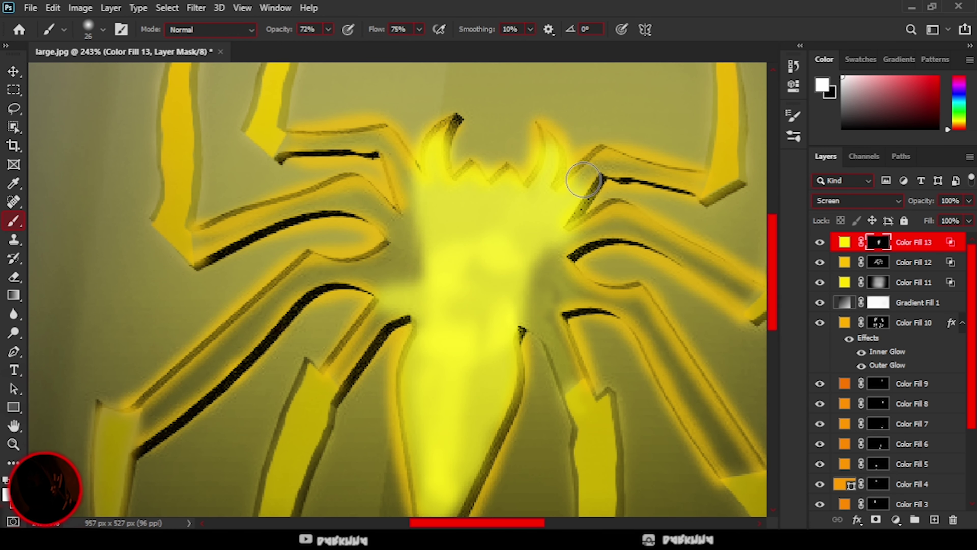
mouse_move(558, 293)
left_mouse_down()
mouse_move(709, 415)
mouse_move(632, 312)
mouse_move(445, 292)
mouse_move(328, 377)
mouse_move(261, 308)
mouse_move(219, 361)
left_mouse_up()
Step: Brighten the glow on the upper-left legs, zoom out, and preview Color Fill 13's blend modes
mouse_move(392, 282)
left_mouse_down()
mouse_move(269, 192)
mouse_move(423, 154)
mouse_move(204, 250)
left_mouse_up()
key("z")
left_click_drag(365, 326, 305, 326)
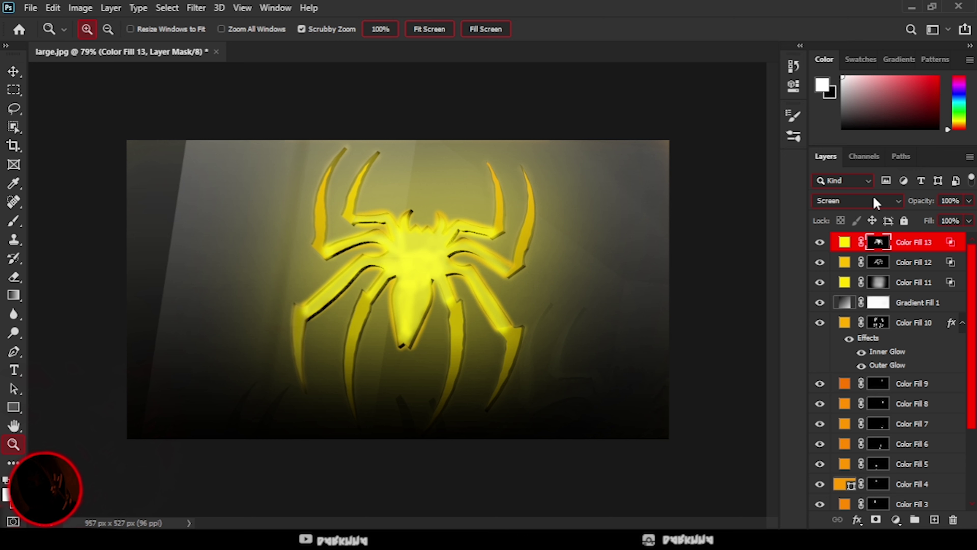
left_click(875, 201)
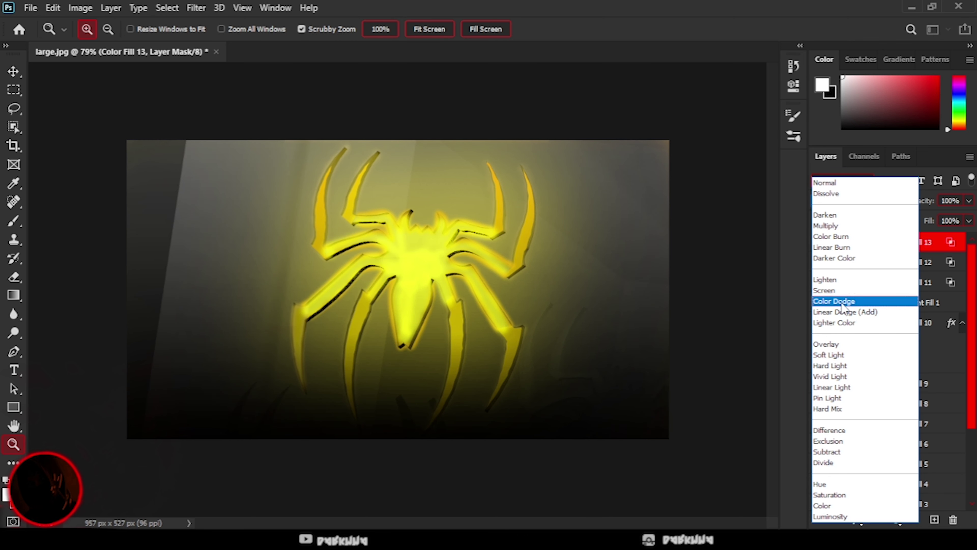
Step: Adjust Color Fill 13's Blend If slider to soften the glow over darker areas
right_click(904, 239)
left_click(743, 17)
left_click_drag(623, 422, 609, 424)
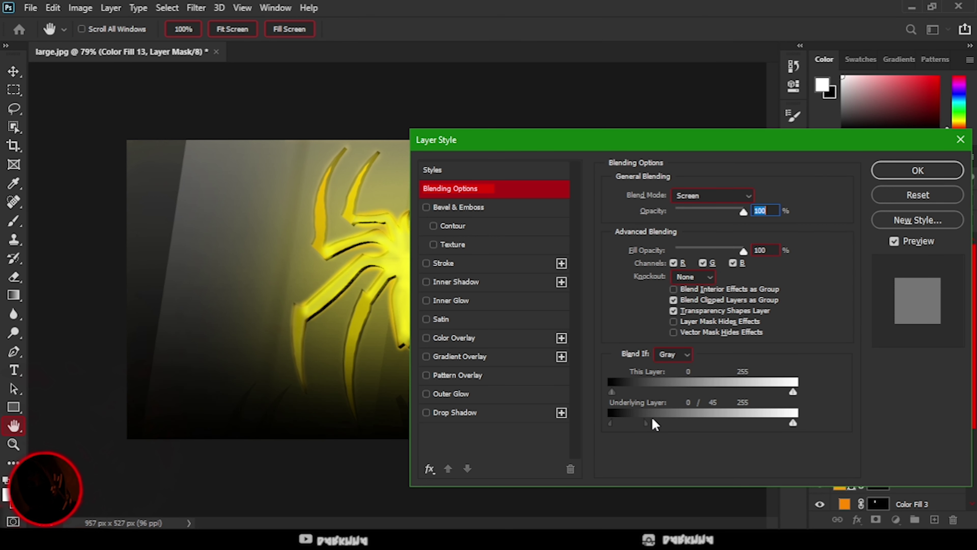
left_click(918, 171)
key("z")
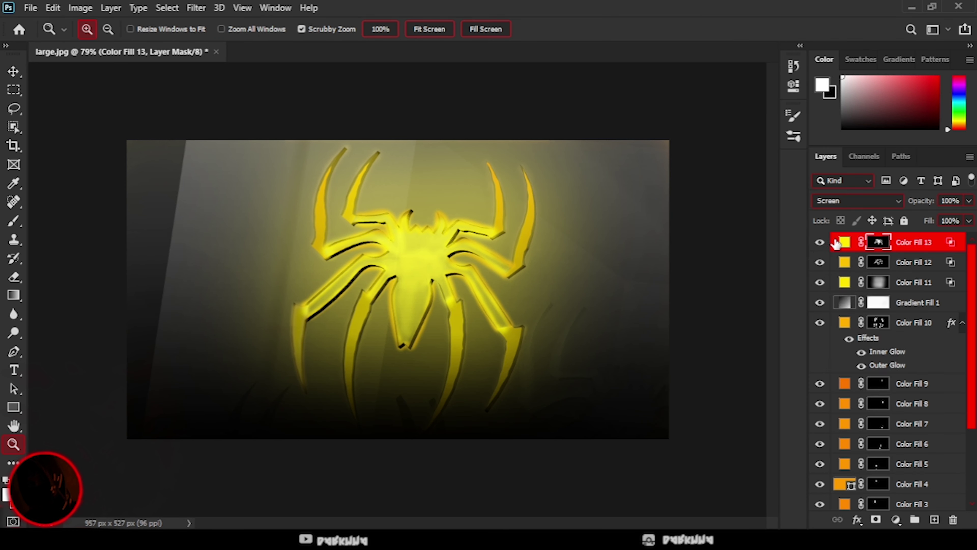
Step: Add Inner Glow and Outer Glow effects to Color Fill 13
double_click(931, 242)
left_click(427, 362)
left_click(427, 451)
left_click(917, 170)
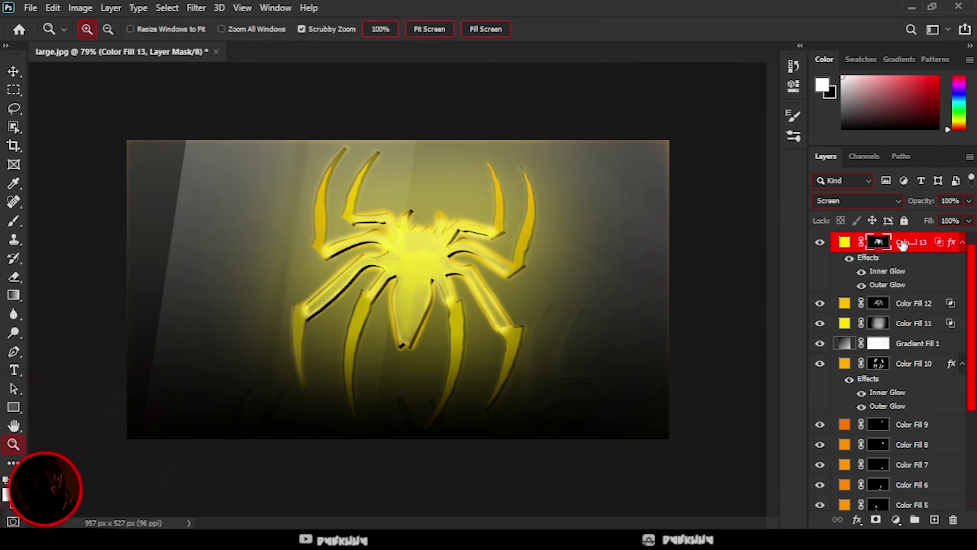
Step: Set Color Fill 13 to Overlay at 22% opacity and add a new empty layer
left_click(858, 201)
left_click(862, 342)
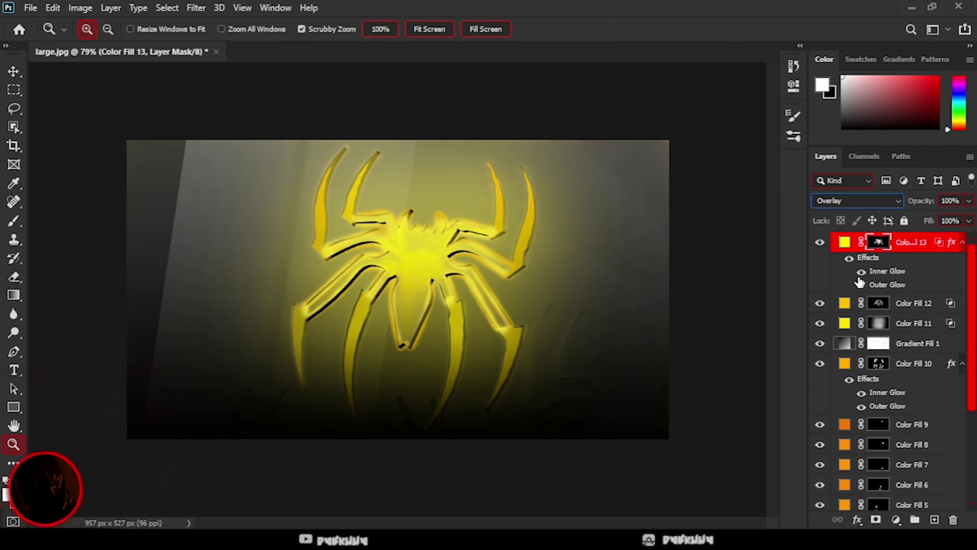
left_click_drag(943, 218, 916, 220)
left_click_drag(401, 297, 410, 308)
left_click(934, 520)
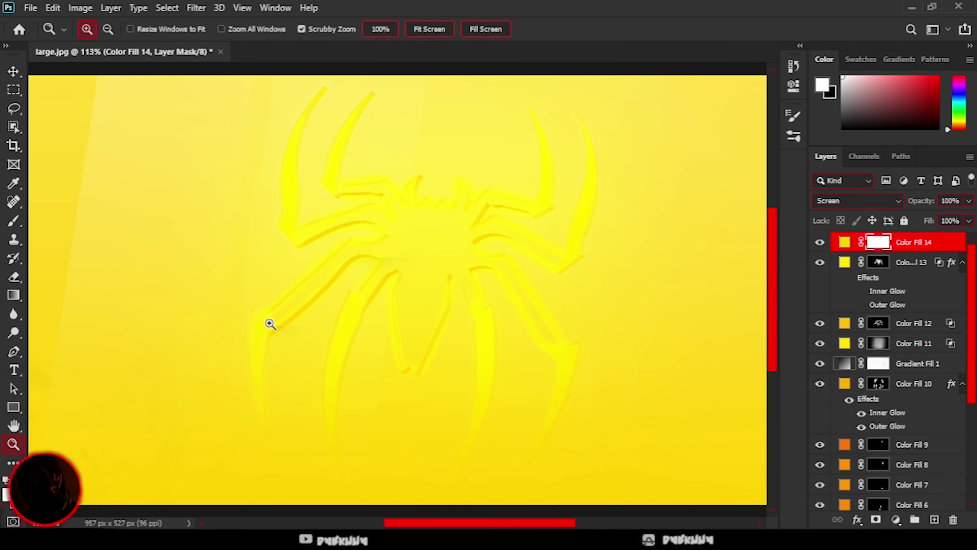
Step: Fit the image in view and paint the new fill's mask black to hide it
key("ctrl+0")
key("b")
key("x")
left_click_drag(442, 162, 208, 418)
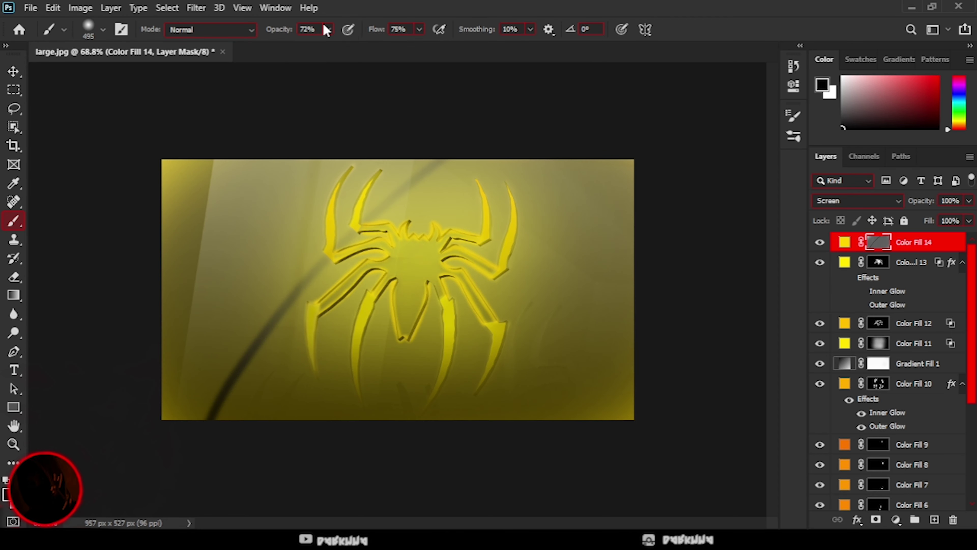
left_click_drag(488, 184, 349, 436)
Step: Reveal the fill around the spider with a white brush at lowered opacity and flow
double_click(13, 444)
key("b")
key("x")
left_click(120, 33)
key("6")
key("1")
key("shift+7")
mouse_move(436, 185)
left_mouse_down()
mouse_move(321, 319)
mouse_move(188, 351)
mouse_move(283, 87)
mouse_move(369, 423)
mouse_move(327, 208)
mouse_move(131, 300)
left_mouse_up()
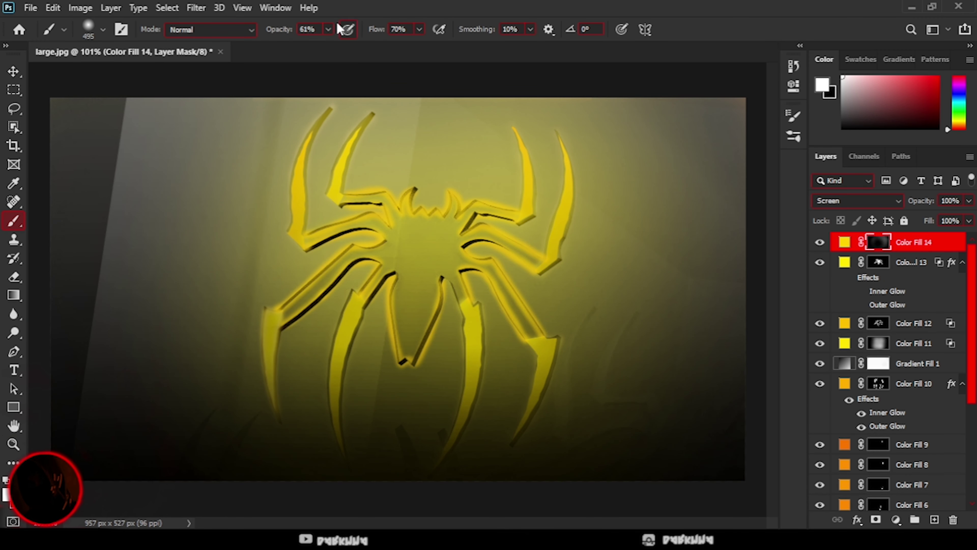
mouse_move(389, 307)
left_mouse_down()
mouse_move(462, 316)
mouse_move(342, 229)
left_mouse_up()
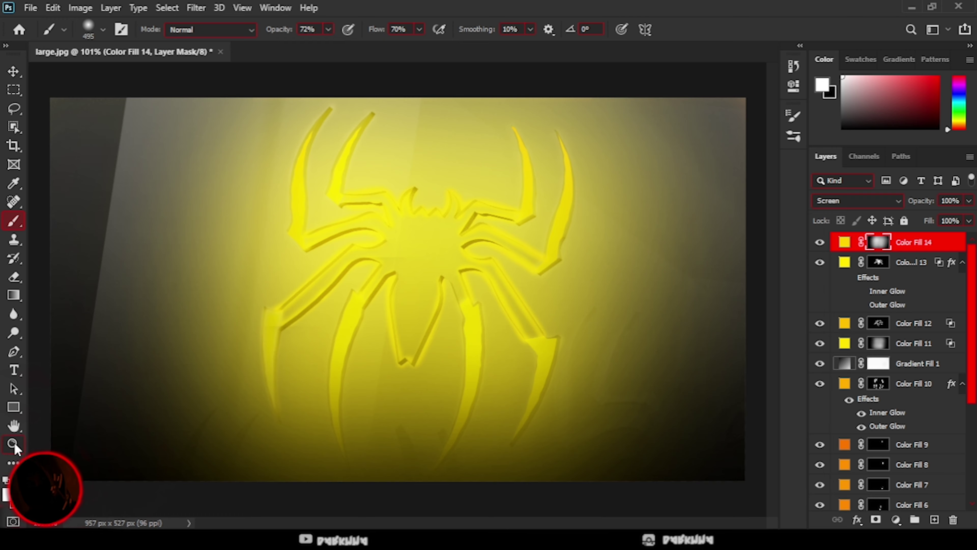
Step: Set Color Fill 14 to Overlay blending at 82% opacity
left_click(13, 443)
left_click(857, 200)
left_click(953, 205)
left_click(857, 200)
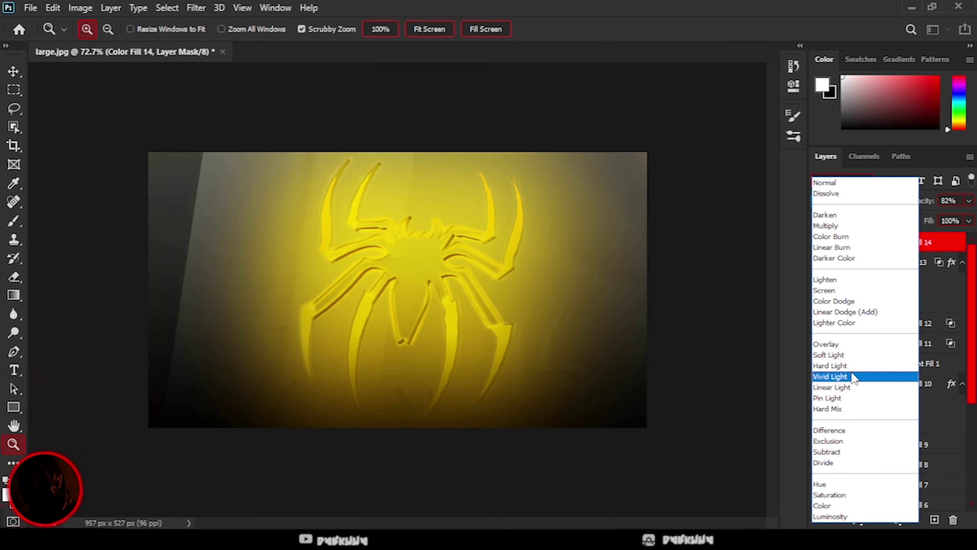
left_click(826, 344)
left_click_drag(469, 266, 488, 266)
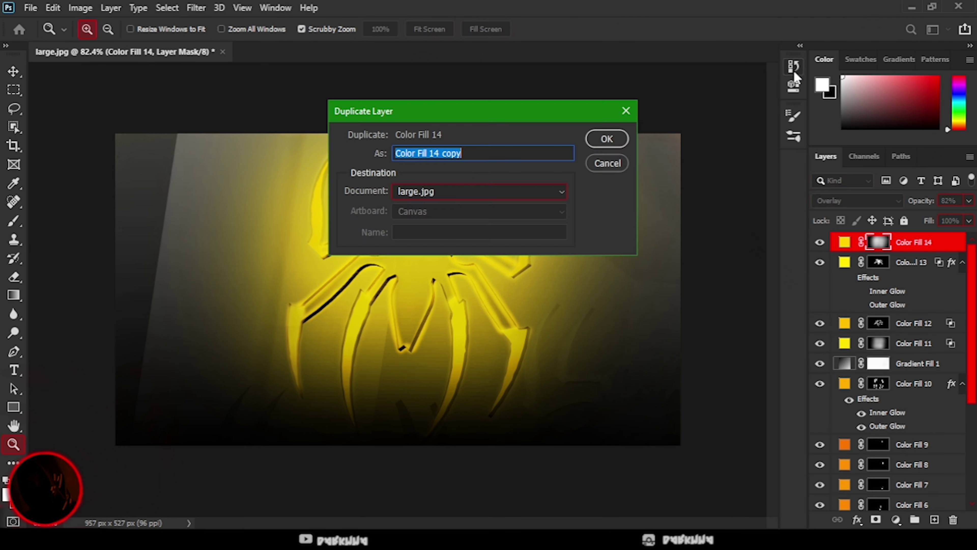
Step: Duplicate Color Fill 14 and set the copy to Multiply
key("Return")
left_click(857, 201)
left_click(835, 223)
mouse_move(496, 281)
left_mouse_down()
mouse_move(418, 329)
mouse_move(498, 339)
mouse_move(205, 290)
left_mouse_up()
Step: Duplicate Color Fill 14 copy and try a different blend mode at 72% opacity
right_click(870, 248)
left_click(811, 76)
left_click(613, 137)
left_click(857, 200)
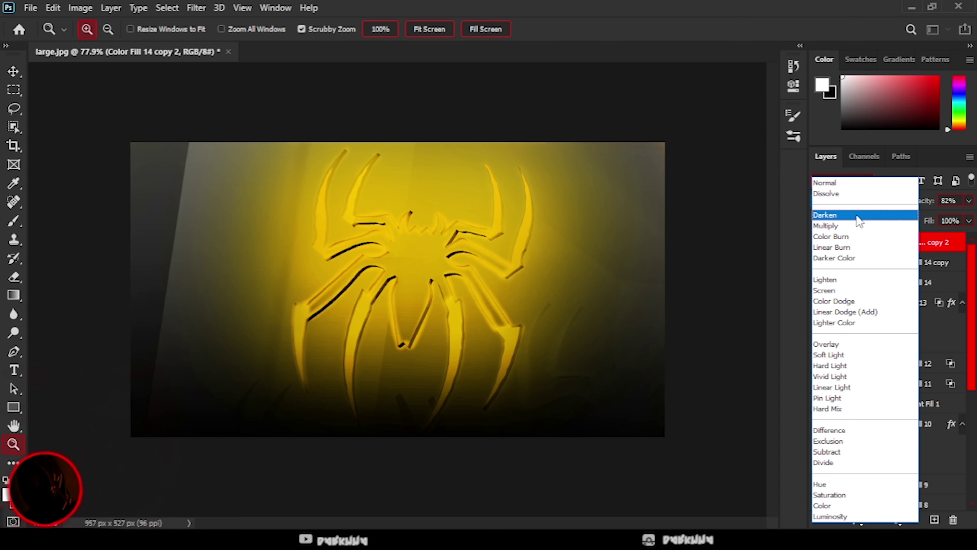
left_click(911, 181)
left_click_drag(921, 200, 915, 200)
Step: Step back through History to undo the trial duplicate's blending changes
left_click(793, 65)
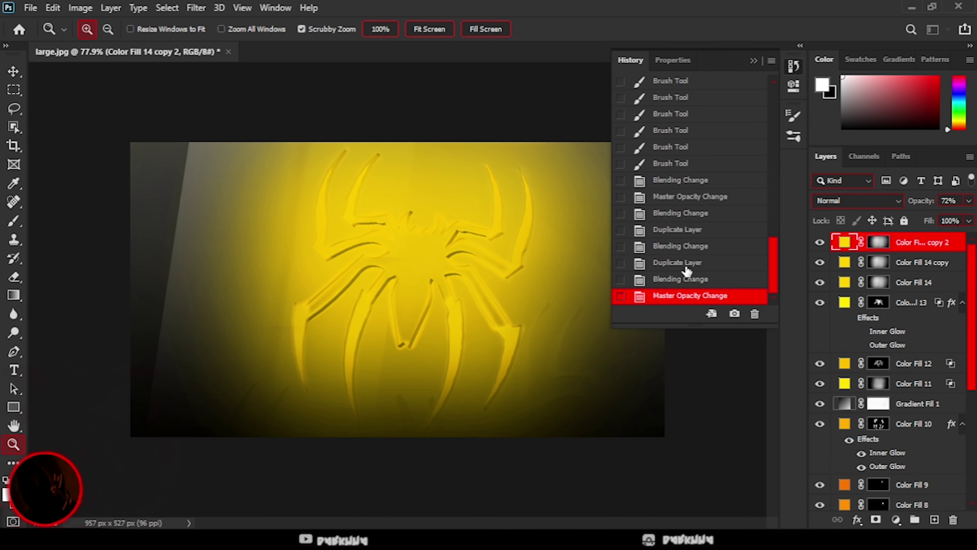
left_click(684, 230)
left_click(705, 260)
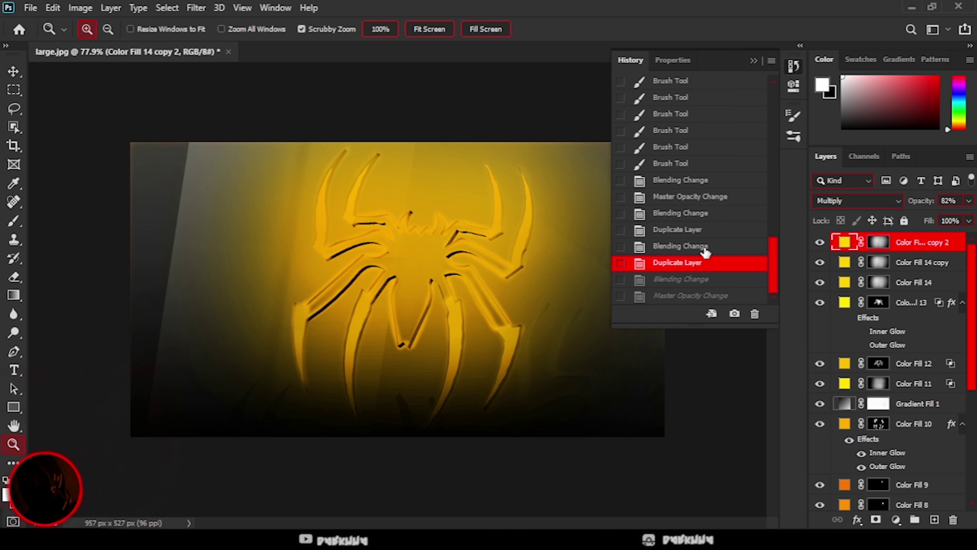
left_click(692, 245)
left_click(854, 201)
left_click(914, 262)
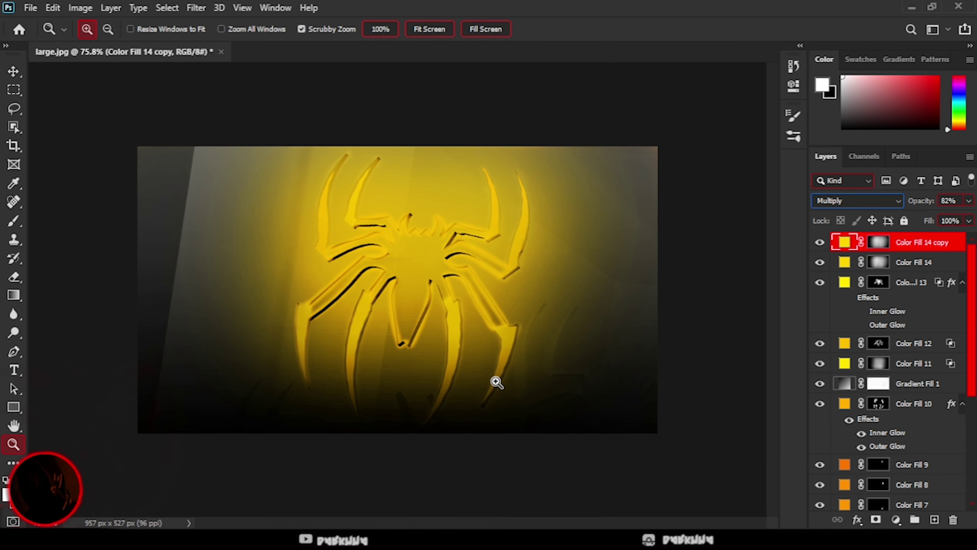
left_click_drag(497, 383, 645, 447)
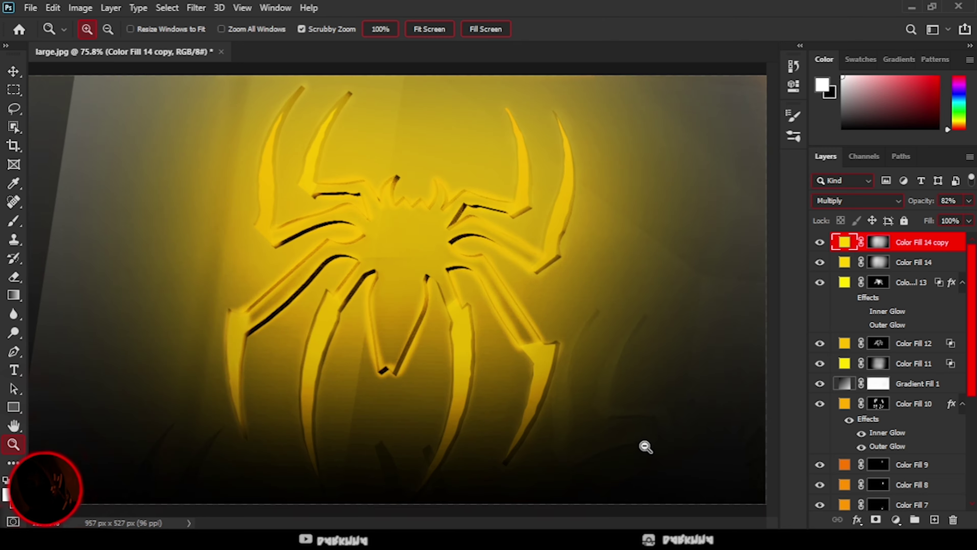
Step: Duplicate Color Fill 14 copy as copy 2 in Multiply at 40% opacity
right_click(846, 242)
right_click(924, 242)
left_click(808, 74)
left_click(854, 200)
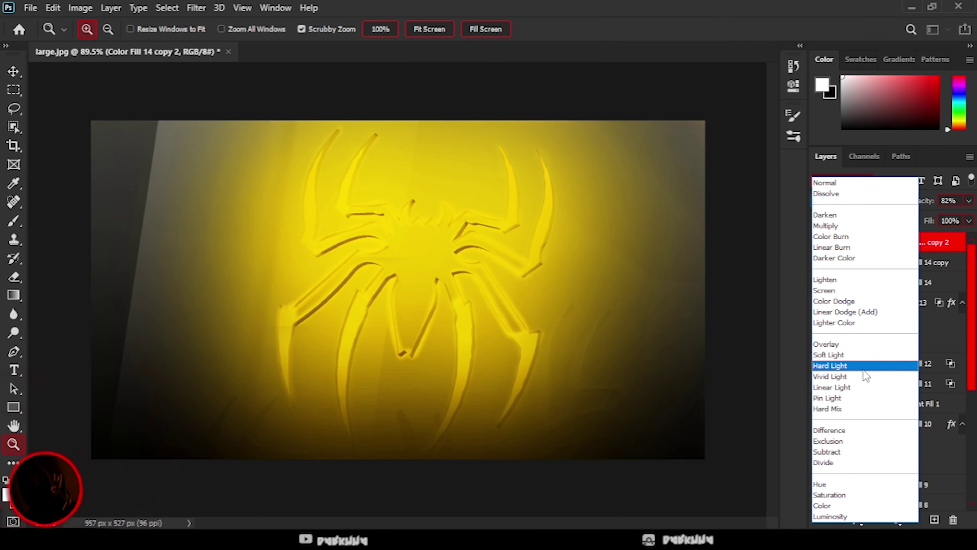
left_click(854, 226)
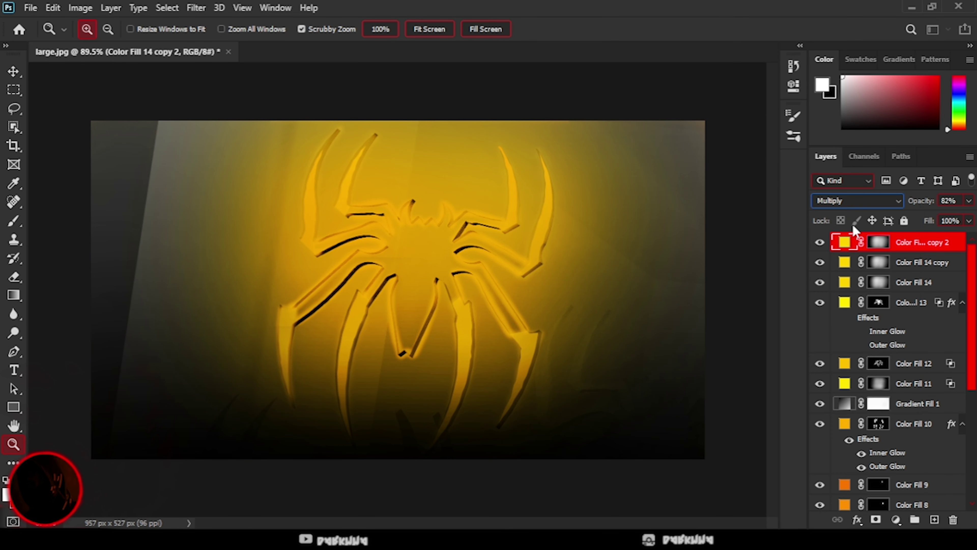
left_click_drag(935, 200, 919, 200)
Step: Add a new empty Layer 1 above and zoom in on the spider's legs
left_click_drag(386, 323, 285, 320)
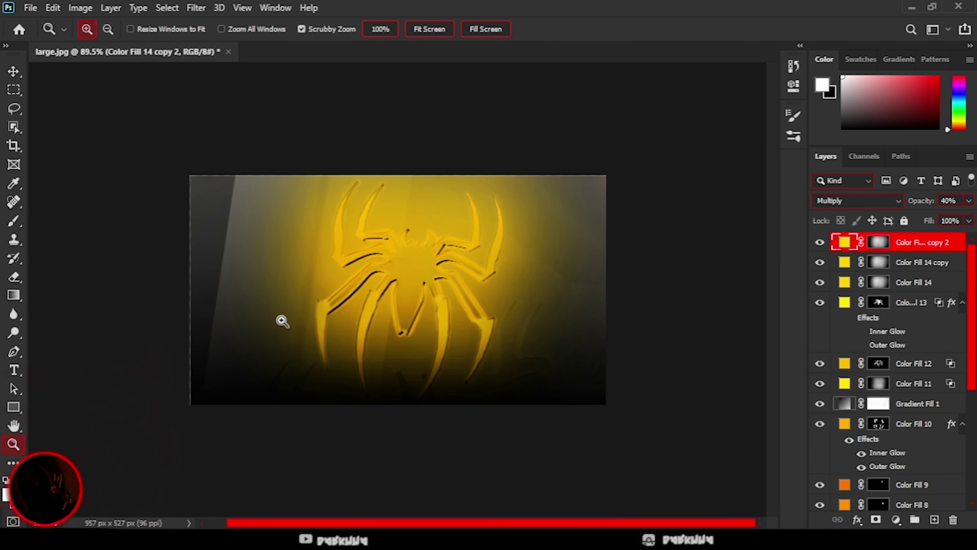
key("ctrl+shift+alt+n")
left_click_drag(279, 285, 353, 342)
Step: Add an orange Solid Color fill layer, Color Fill 15, in Screen blending
key("b")
left_click(896, 520)
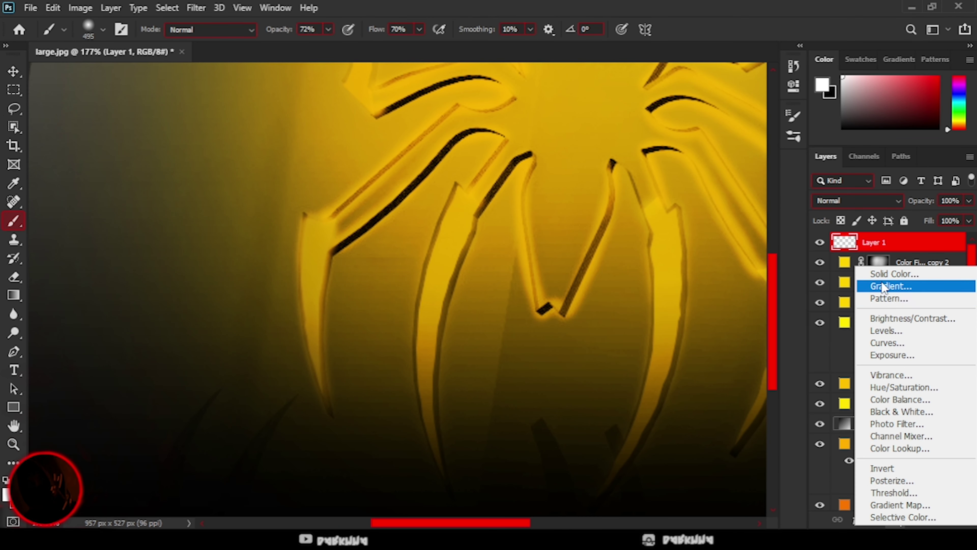
left_click(894, 274)
left_click(453, 148)
left_click(858, 200)
left_click(832, 286)
Step: Hide the Color Fill 15 glow across the canvas by painting its mask
left_click(878, 241)
left_click_drag(305, 185, 174, 355)
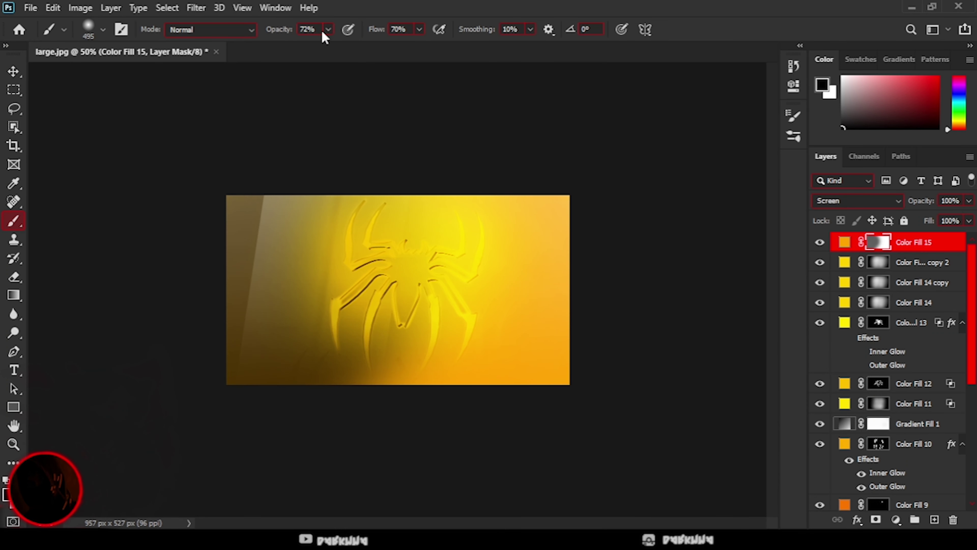
left_click_drag(229, 301, 425, 120)
key("z")
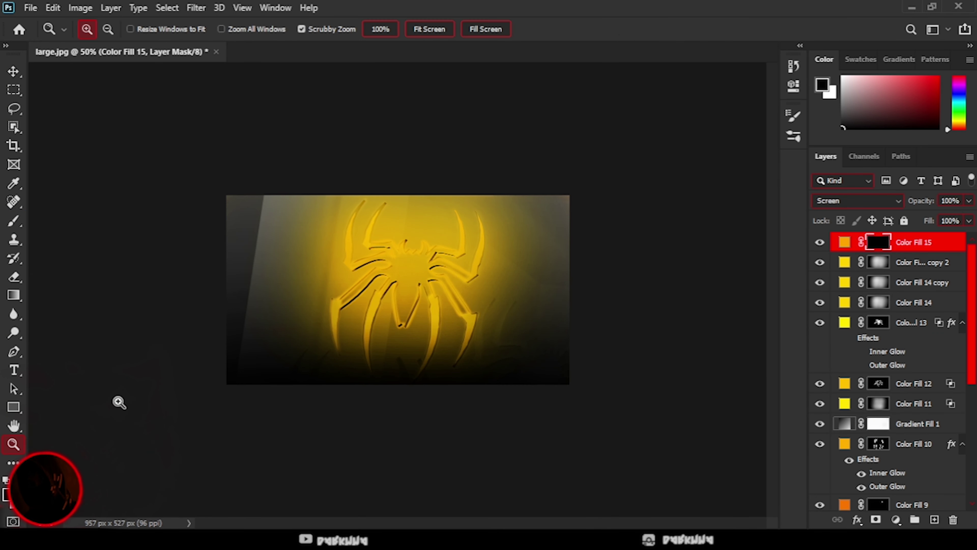
left_click(120, 402)
key("b")
key("x")
Step: Resize the brush and lower its opacity, zoomed in on the spider's legs
left_click(103, 29)
left_click_drag(111, 76, 95, 76)
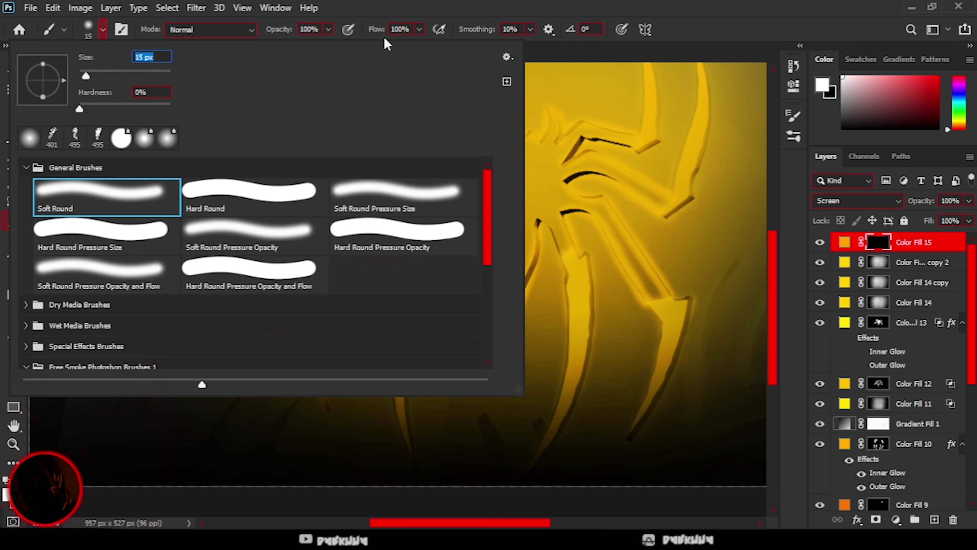
left_click_drag(328, 29, 309, 45)
left_click(419, 29)
left_click(14, 443)
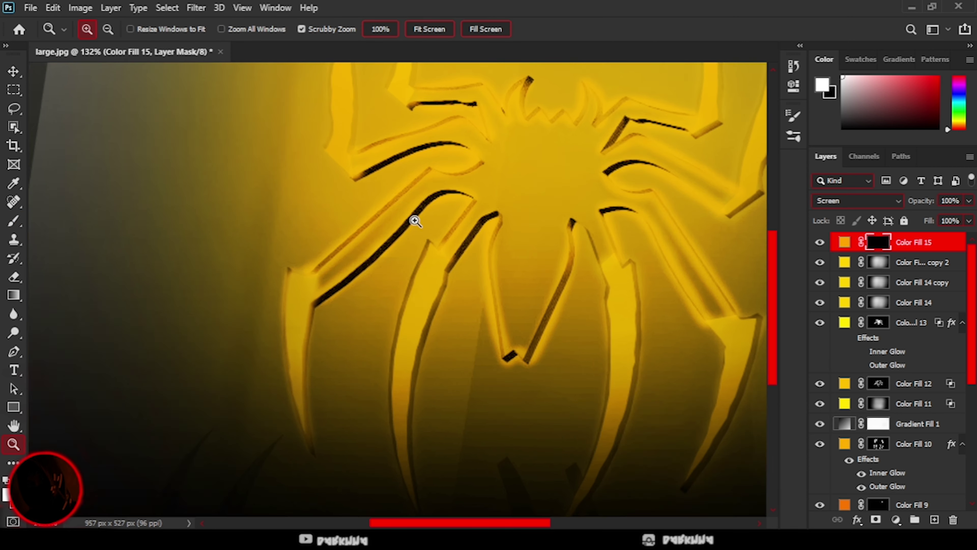
left_click_drag(414, 218, 449, 190)
Step: Fit the whole image in view and set the brush to paint white
key("b")
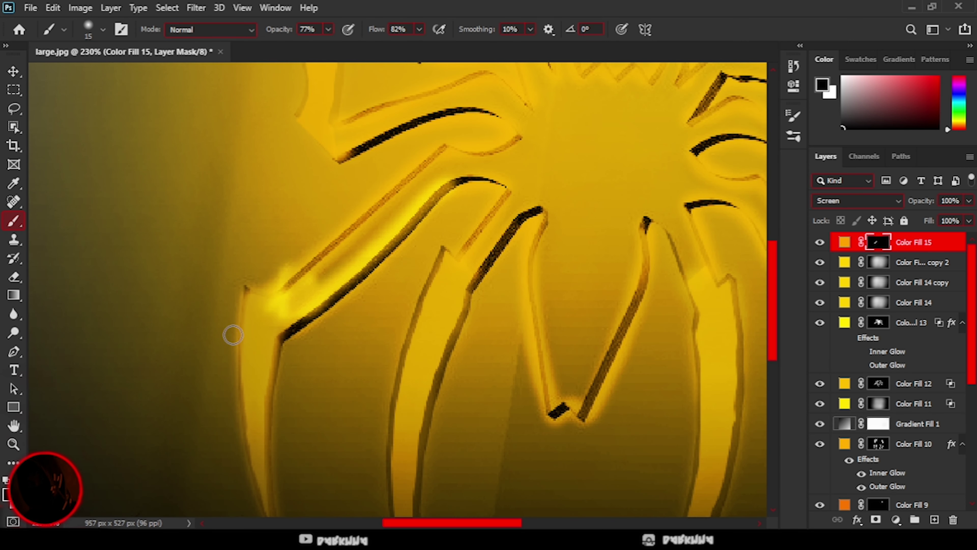
left_click(102, 29)
key("Escape")
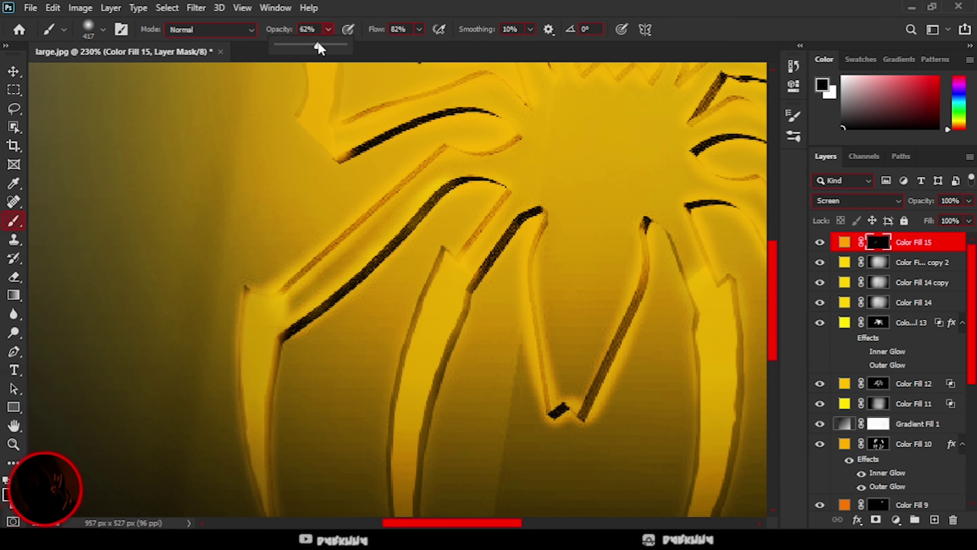
left_click(13, 444)
left_click_drag(230, 375, 170, 376)
key("ctrl+0")
key("b")
key("x")
Step: Reveal the Color Fill 15 glow over the spider in the mask, keeping Screen
mouse_move(392, 284)
left_mouse_down()
mouse_move(338, 306)
mouse_move(336, 289)
mouse_move(517, 175)
left_mouse_up()
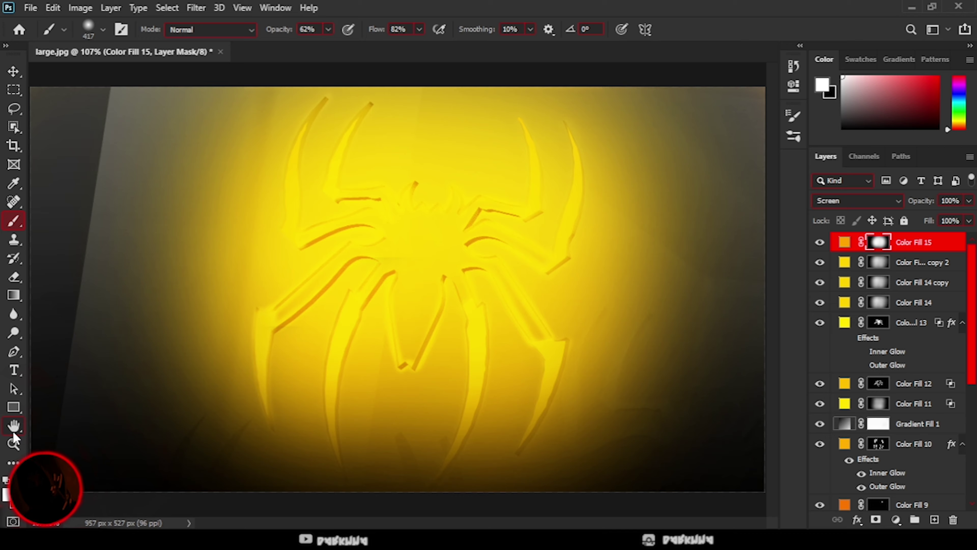
left_click(13, 443)
left_click_drag(458, 366, 448, 366)
left_click(858, 200)
key("Escape")
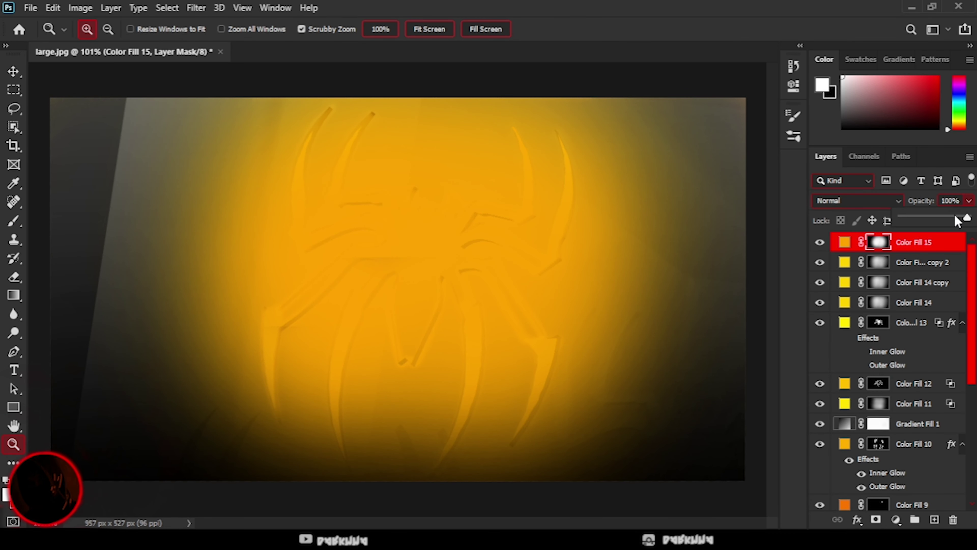
left_click(858, 200)
left_click(840, 286)
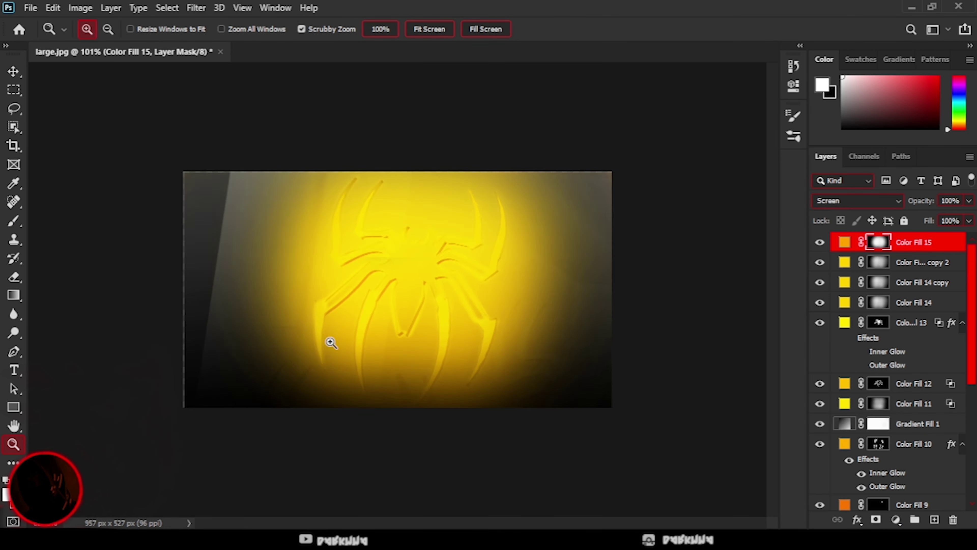
Step: Lower Color Fill 15 opacity to 16%, toggling visibility to compare
left_click(969, 200)
left_click_drag(964, 221, 947, 221)
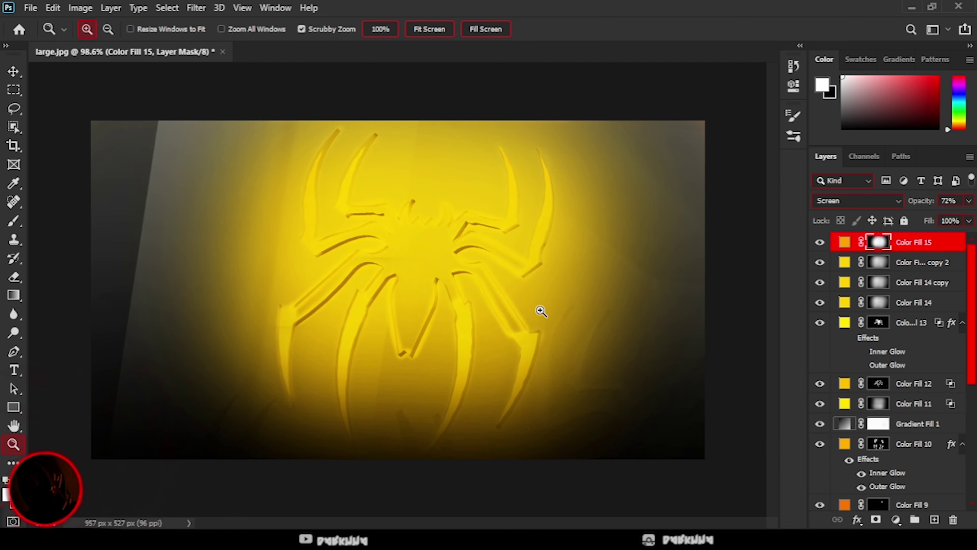
left_click(820, 242)
left_click(820, 242)
left_click(969, 200)
left_click_drag(951, 217, 917, 218)
left_click(820, 242)
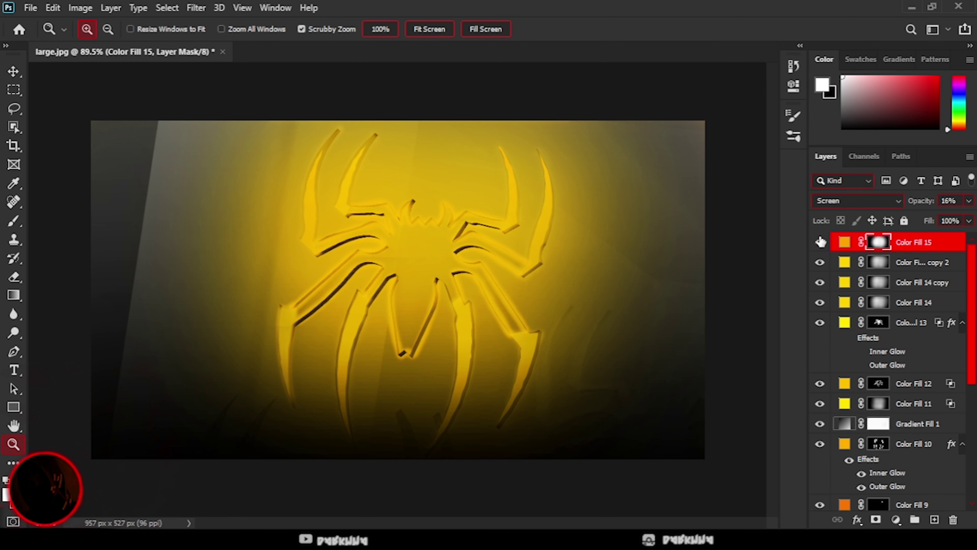
Step: Toggle Color Fill 10 to compare, then drop Color Fill 12 opacity toward 24%
scroll(819, 365, "down", 3)
scroll(818, 380, "down", 3)
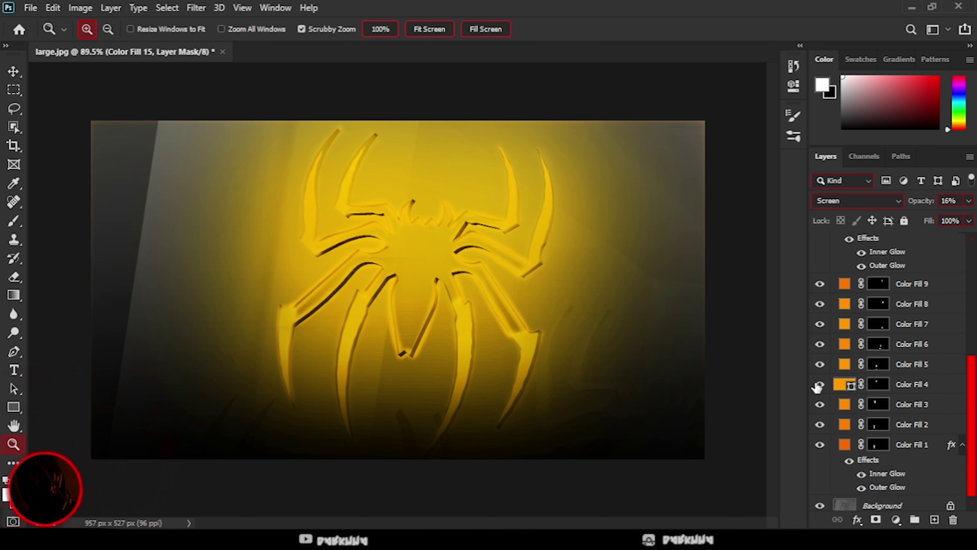
scroll(818, 319, "up", 2)
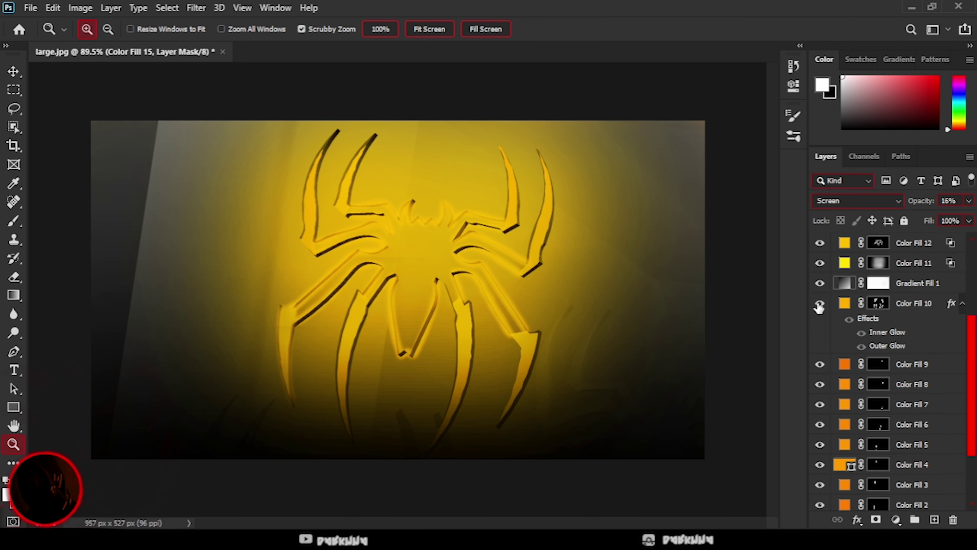
scroll(819, 307, "up", 3)
left_click(820, 305)
scroll(820, 305, "up", 3)
left_click(819, 344)
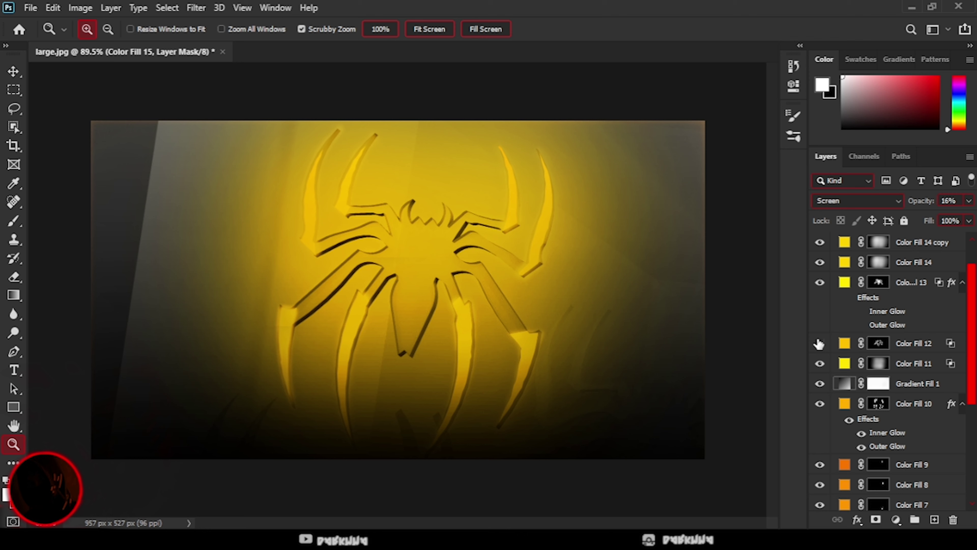
left_click_drag(958, 210, 918, 218)
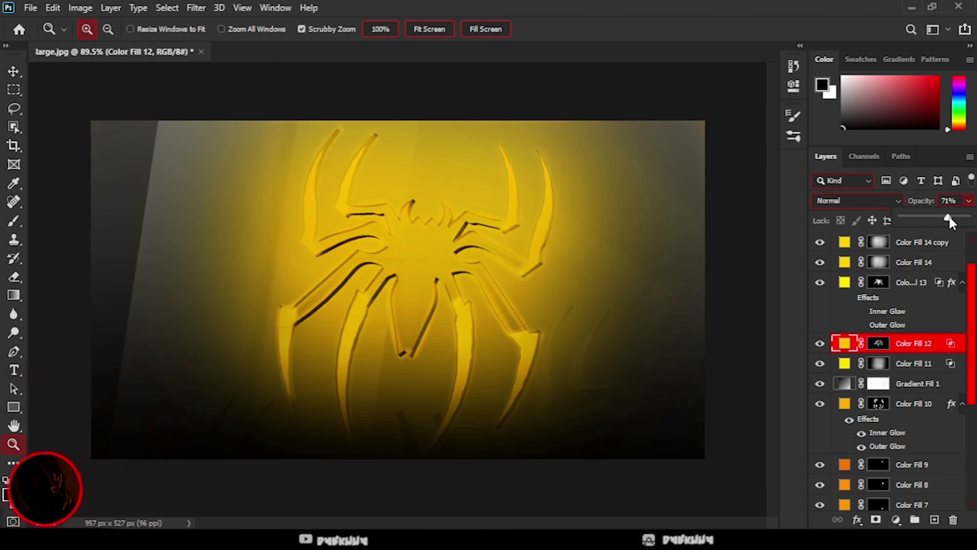